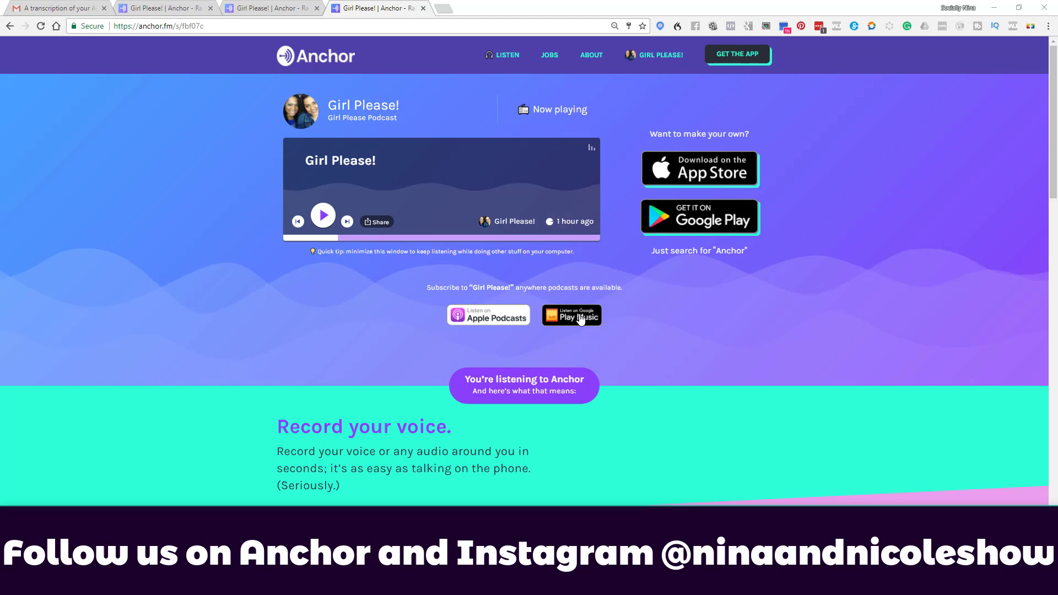
Review the Anchor transcription email full screen in Gmail, skimming the transcript top to bottom.
click(37, 6)
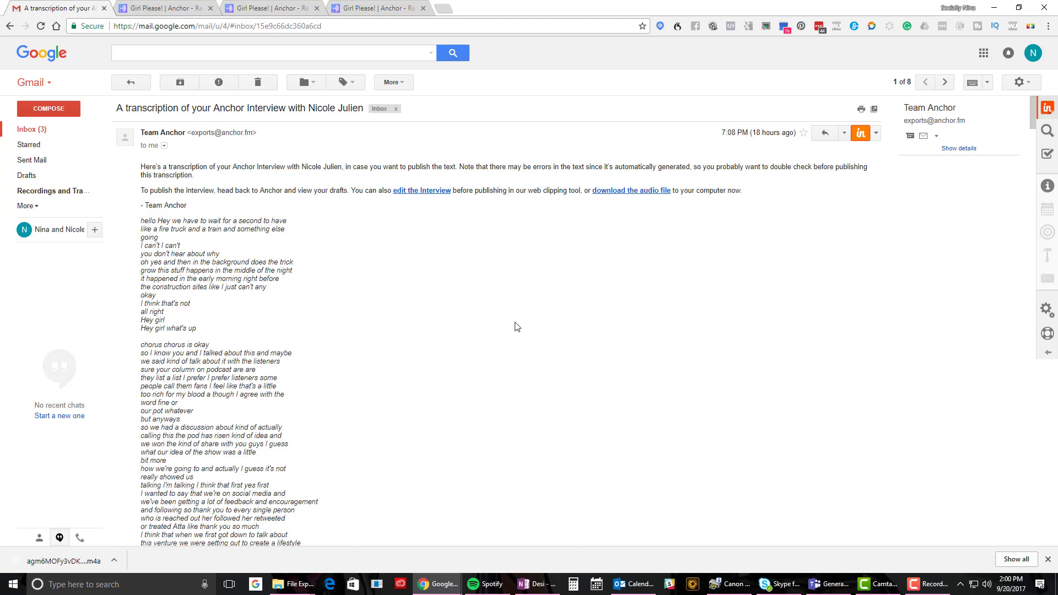
key(F11)
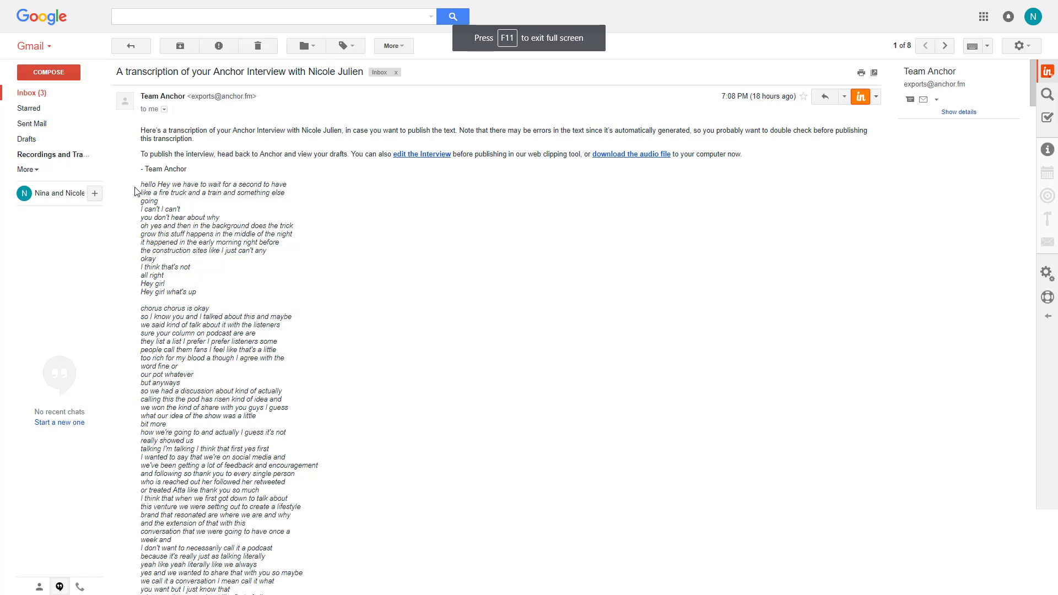
drag(141, 185, 313, 590)
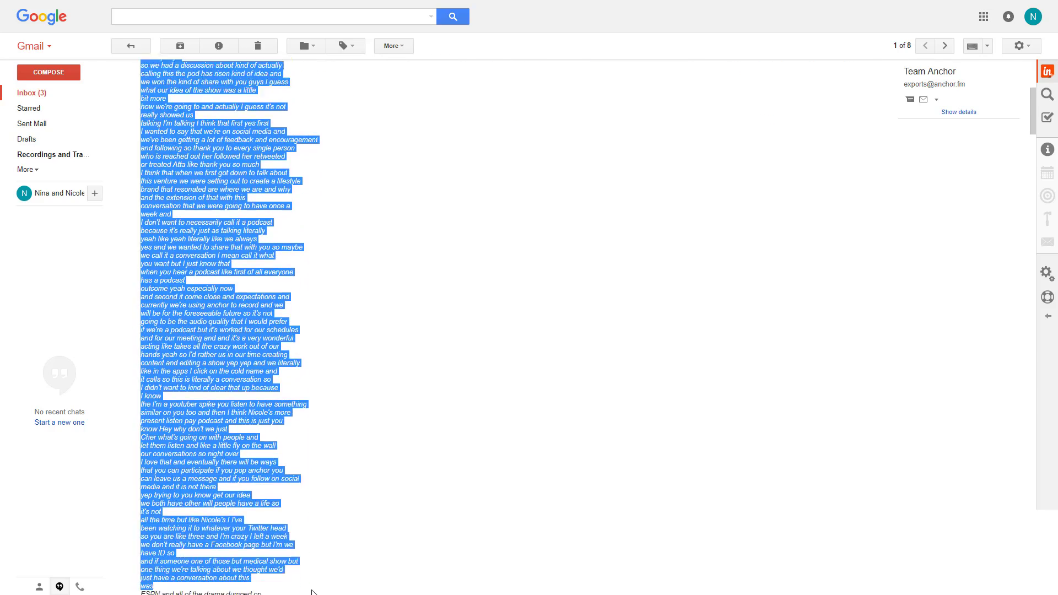
drag(312, 591, 342, 538)
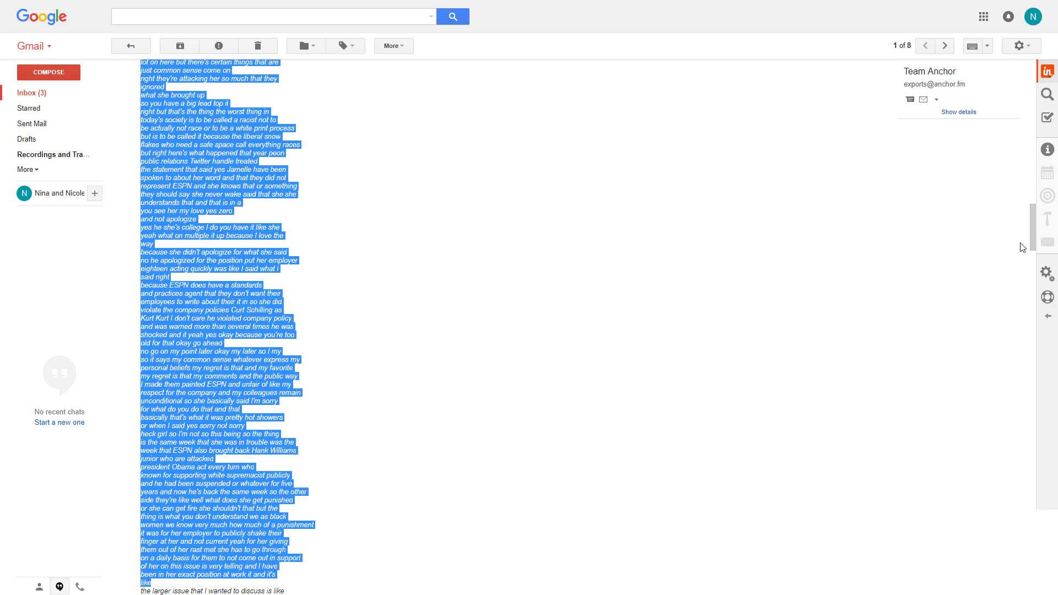
drag(1031, 240, 1016, 476)
scroll(998, 553, down, 10)
scroll(987, 584, down, 5)
key(Home)
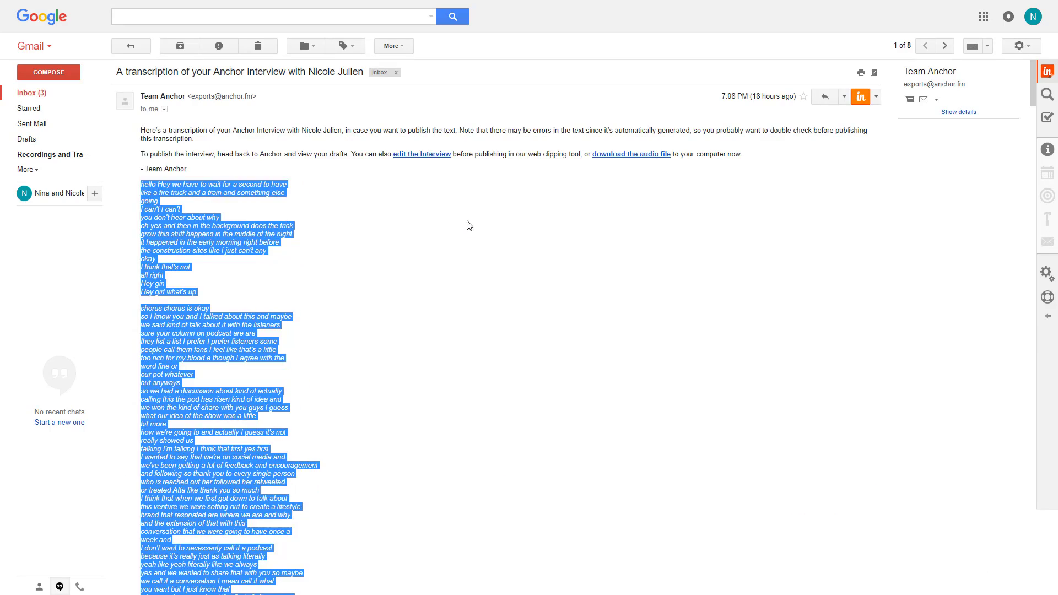
click(468, 224)
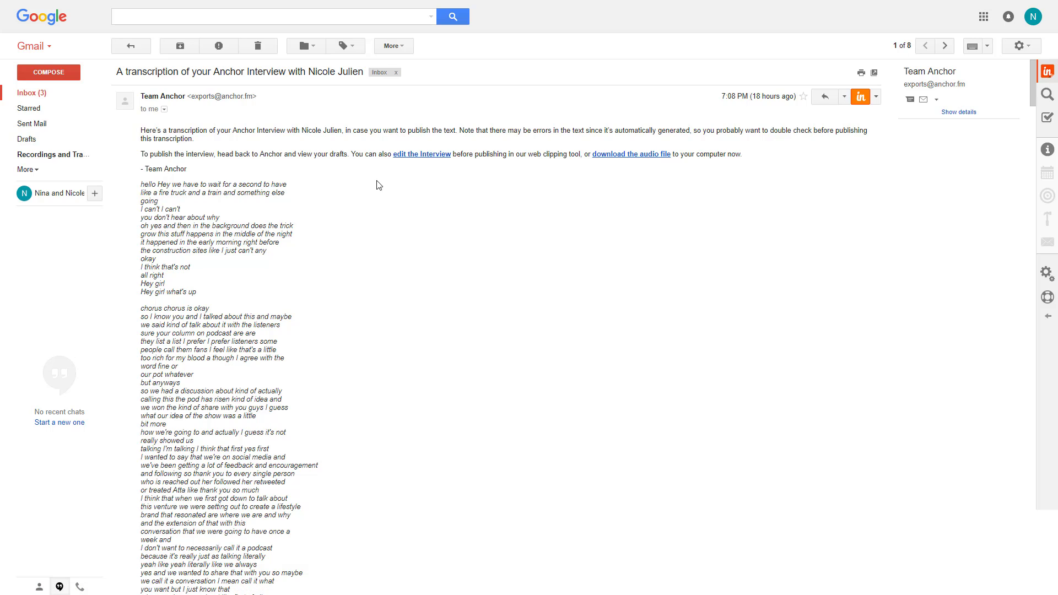
Follow the email's edit-the-interview link into Anchor's clip editor, then go back to audio upload.
click(404, 158)
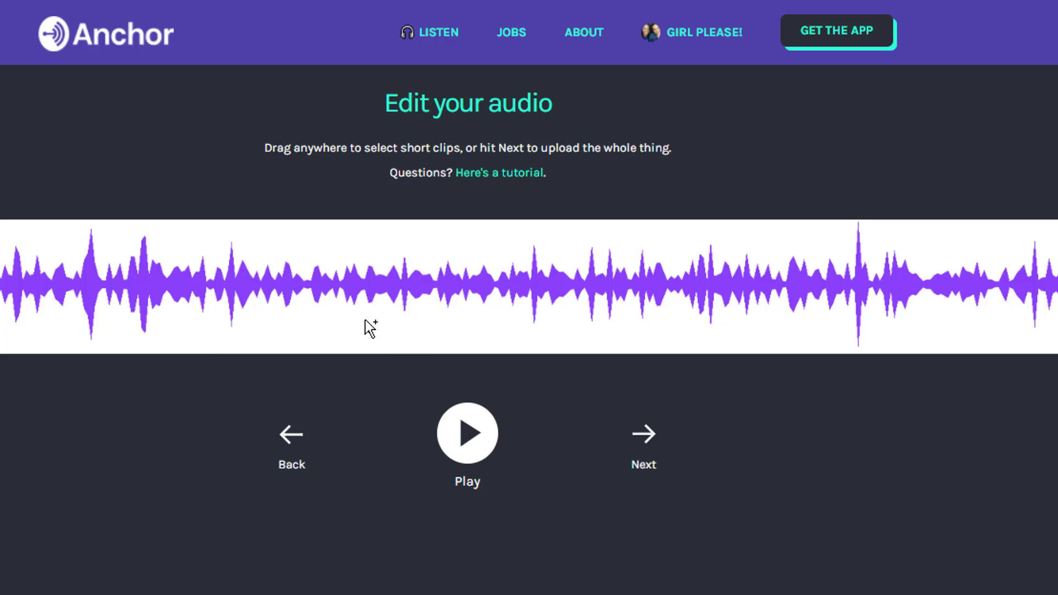
click(294, 433)
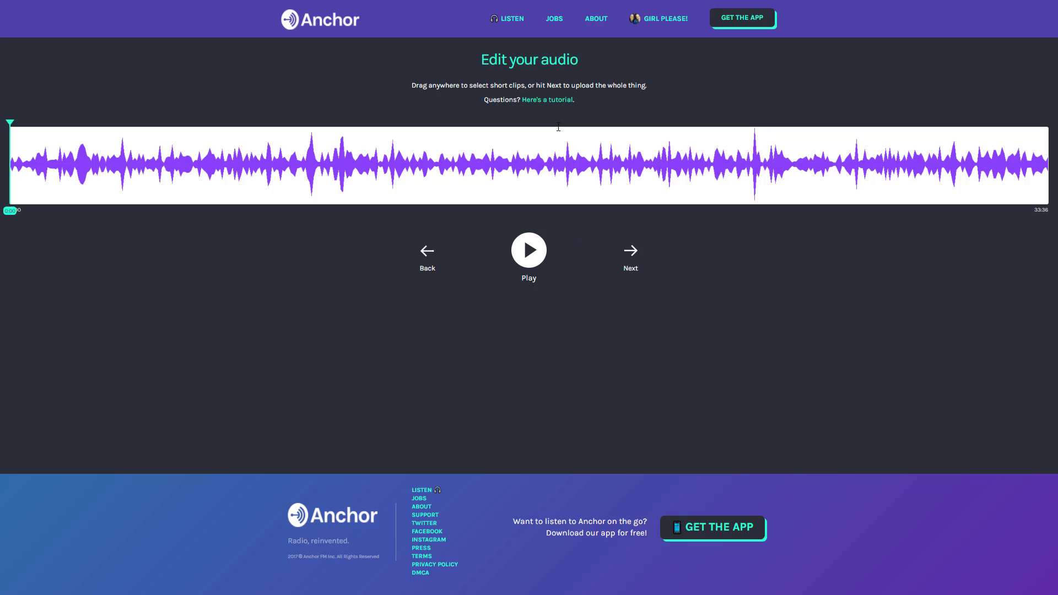
click(631, 256)
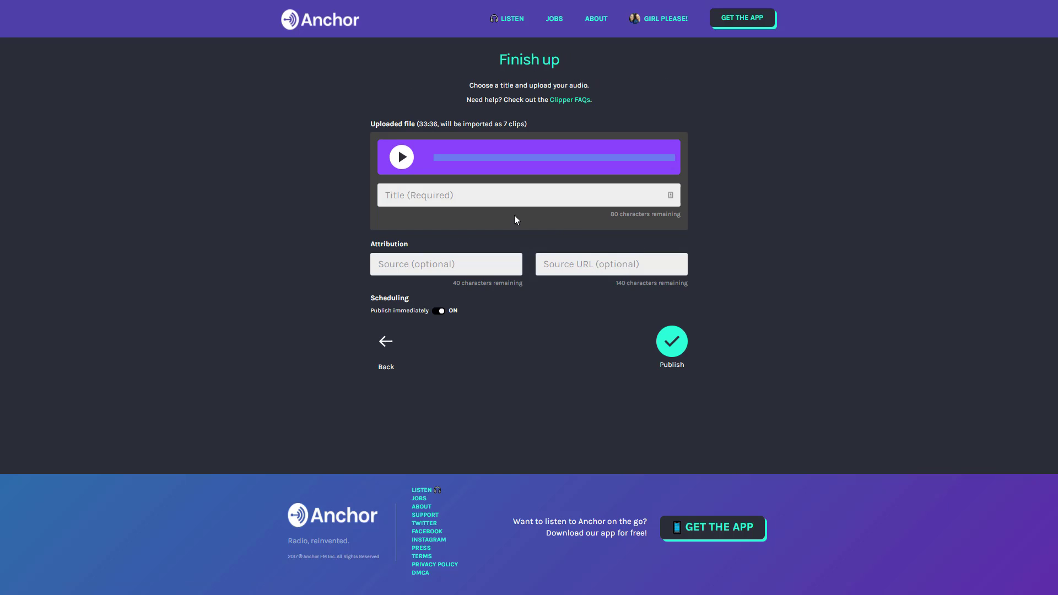
click(422, 193)
click(439, 311)
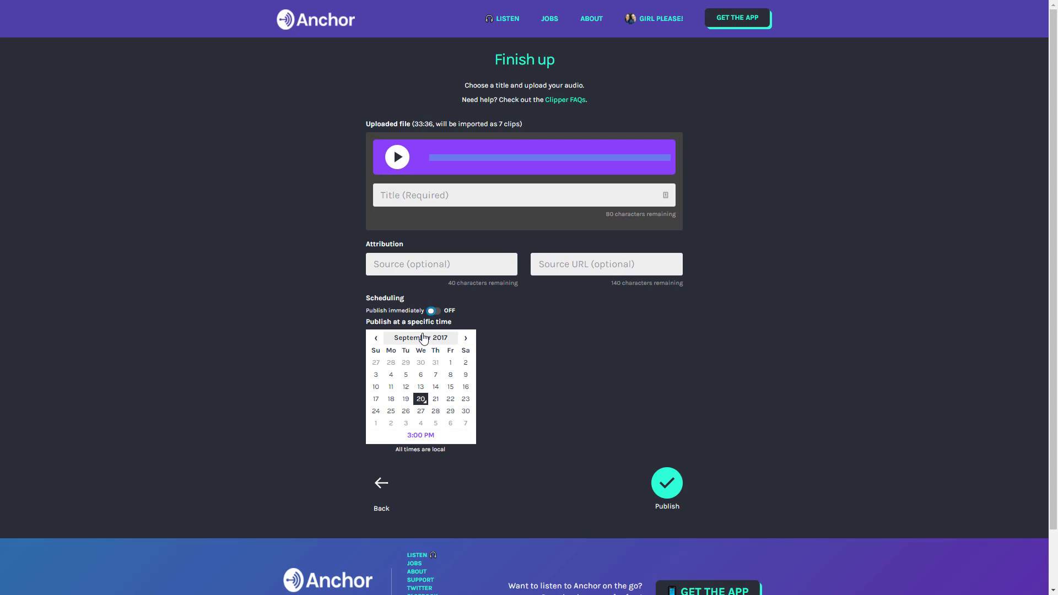
click(432, 311)
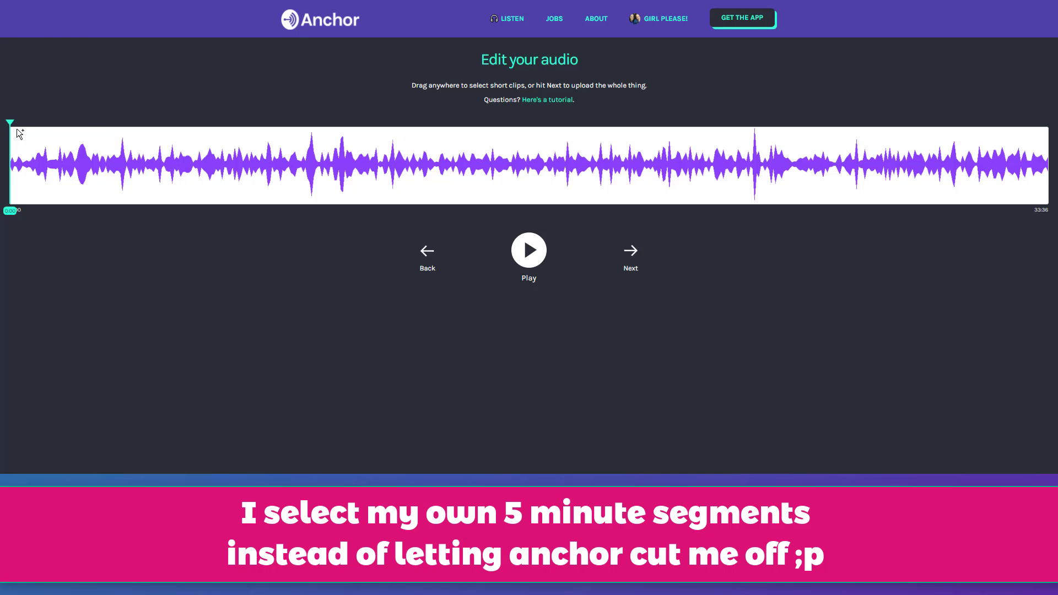
Mark three clips on the interview waveform, the second adjusted to end at 5:47.
mouse_move(21, 136)
mouse_down()
mouse_move(121, 157)
mouse_move(302, 158)
mouse_up()
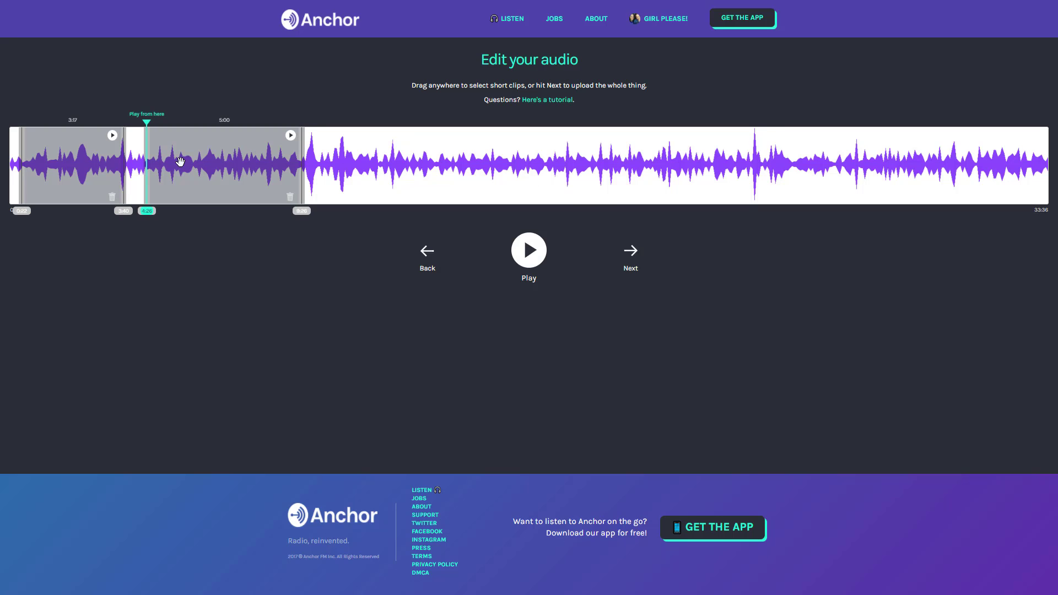
drag(186, 165, 164, 186)
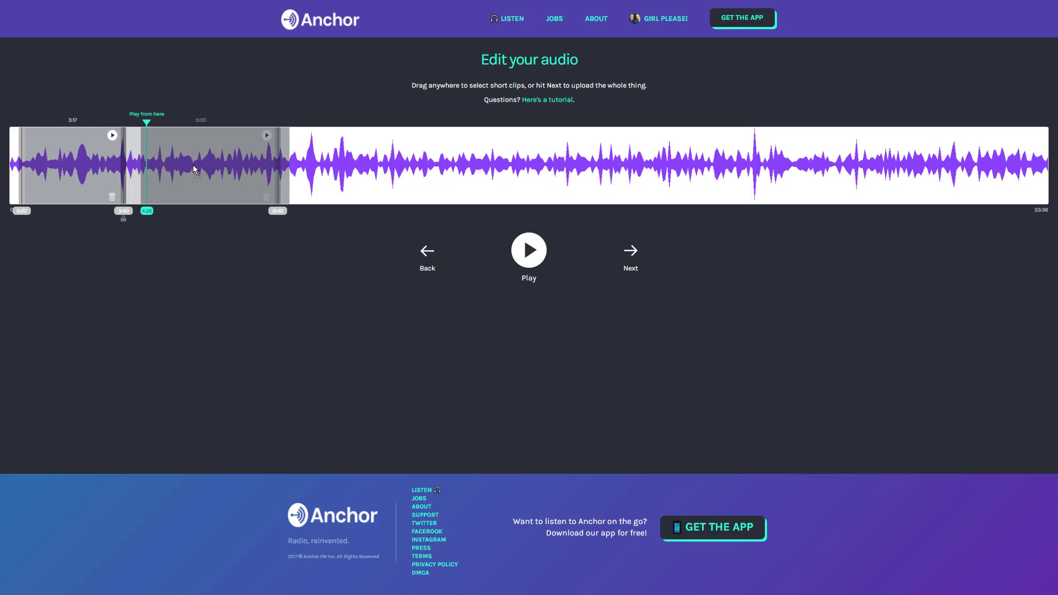
drag(169, 161, 184, 170)
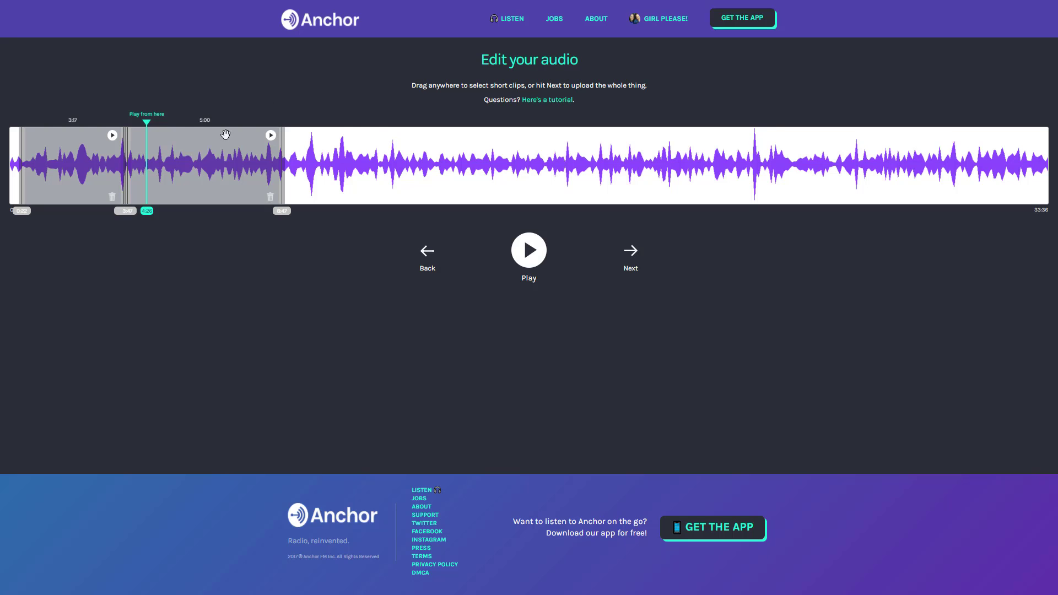
drag(290, 132, 432, 165)
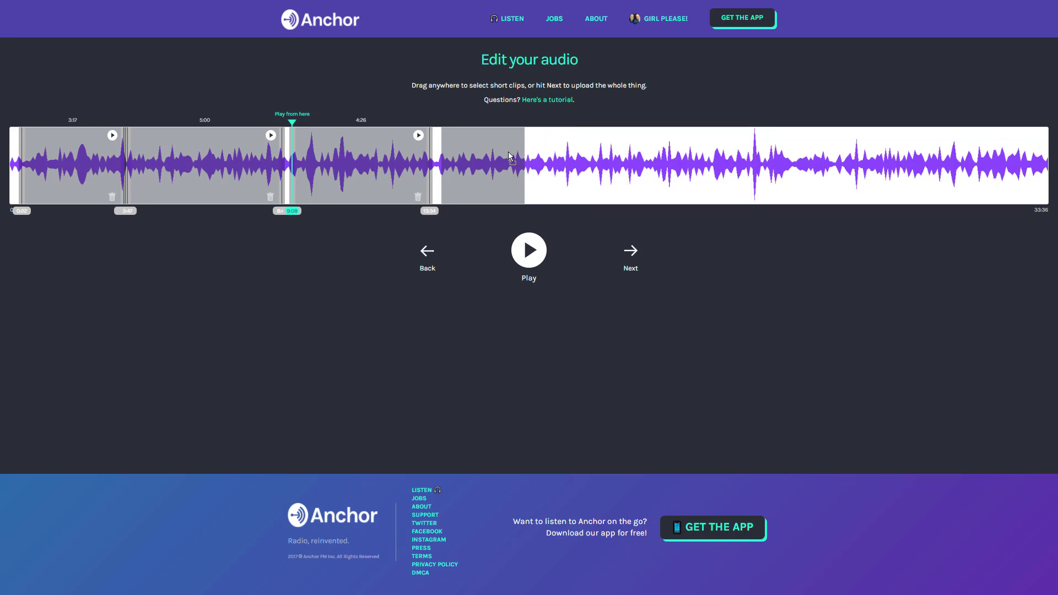
Discard an extra fourth clip and continue to the Finish up form with three clips.
drag(502, 144, 506, 190)
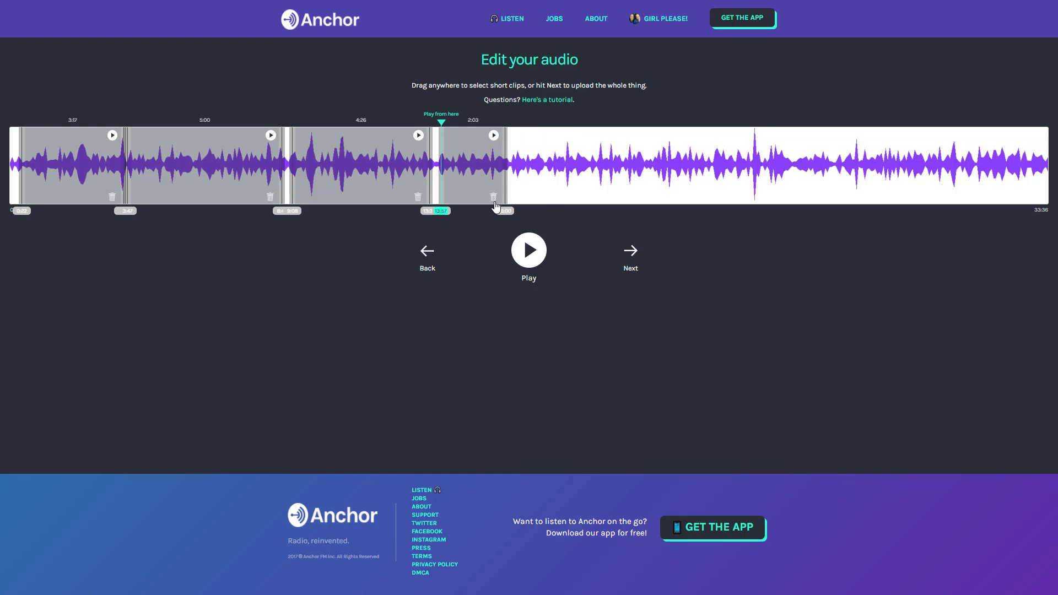
click(493, 198)
click(628, 258)
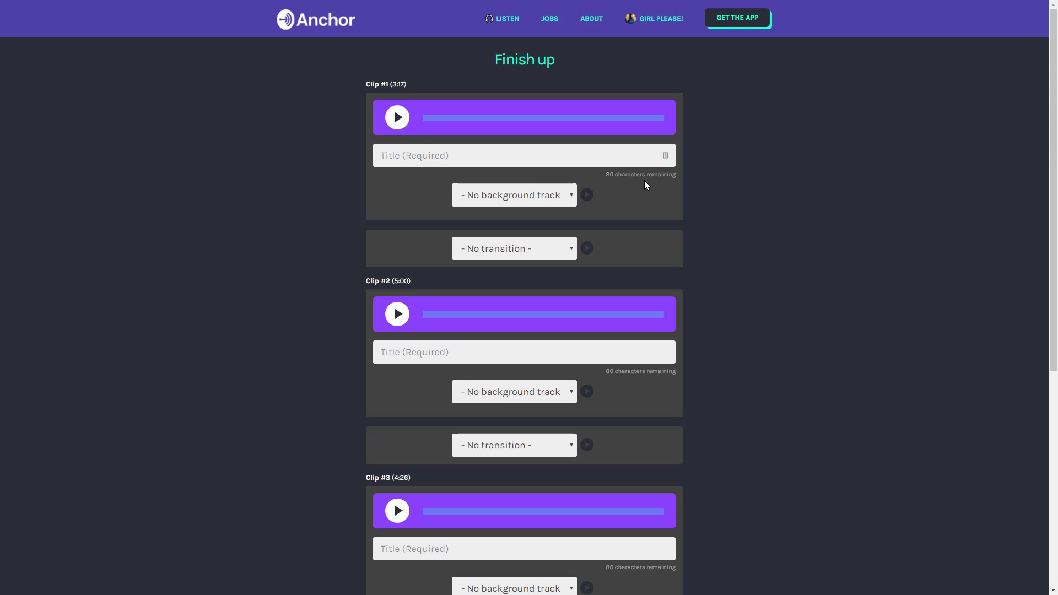
Set Happy Hour as Clip #1's background track and preview it.
click(535, 195)
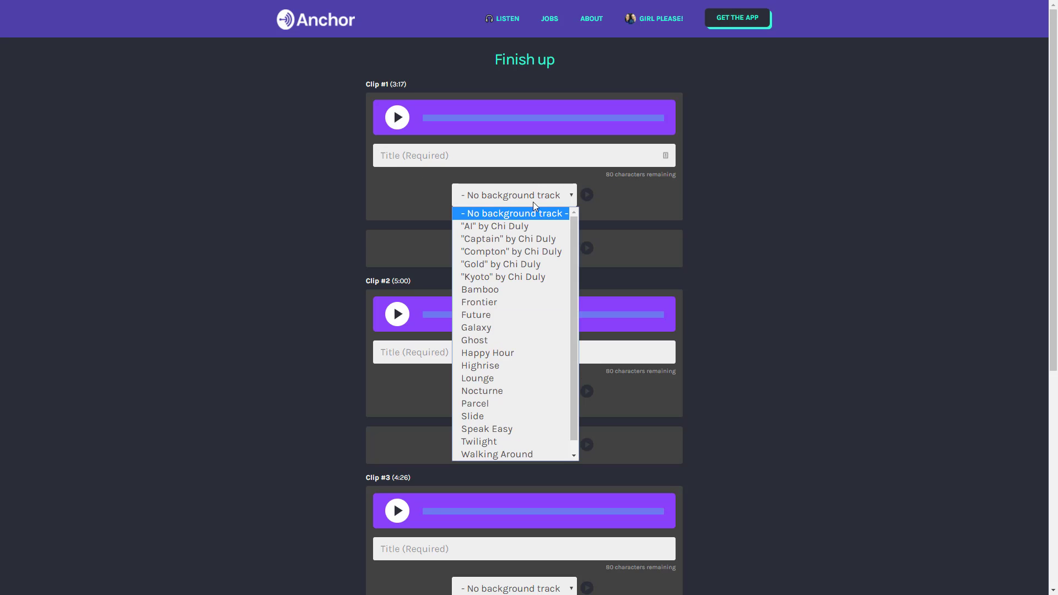
click(513, 353)
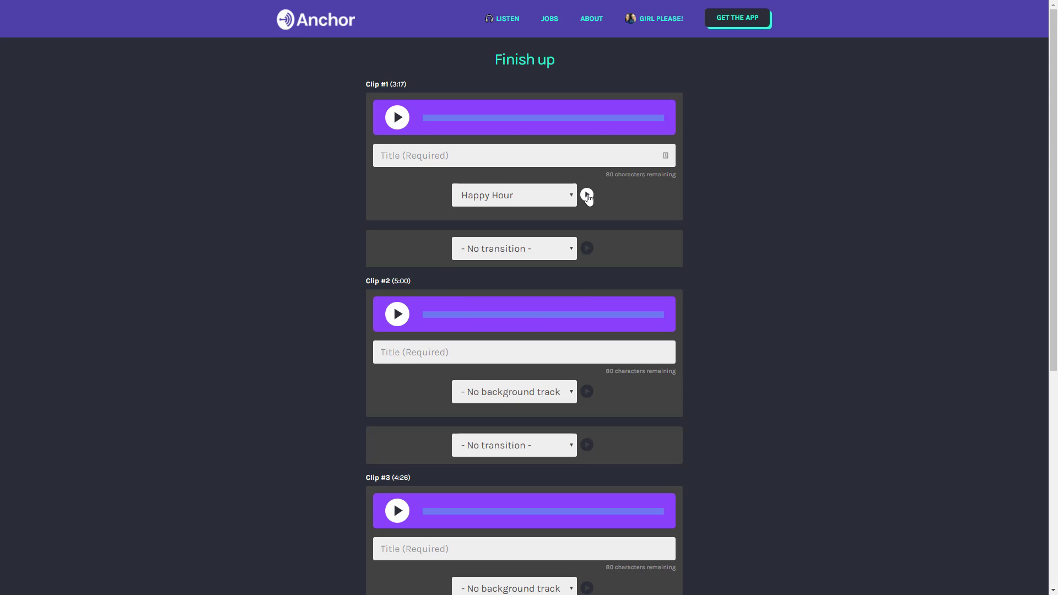
click(588, 195)
click(587, 197)
Try Backspin and Captain, settle on Dizi as the transition after Clip #1, then listen to Clip #2.
click(571, 252)
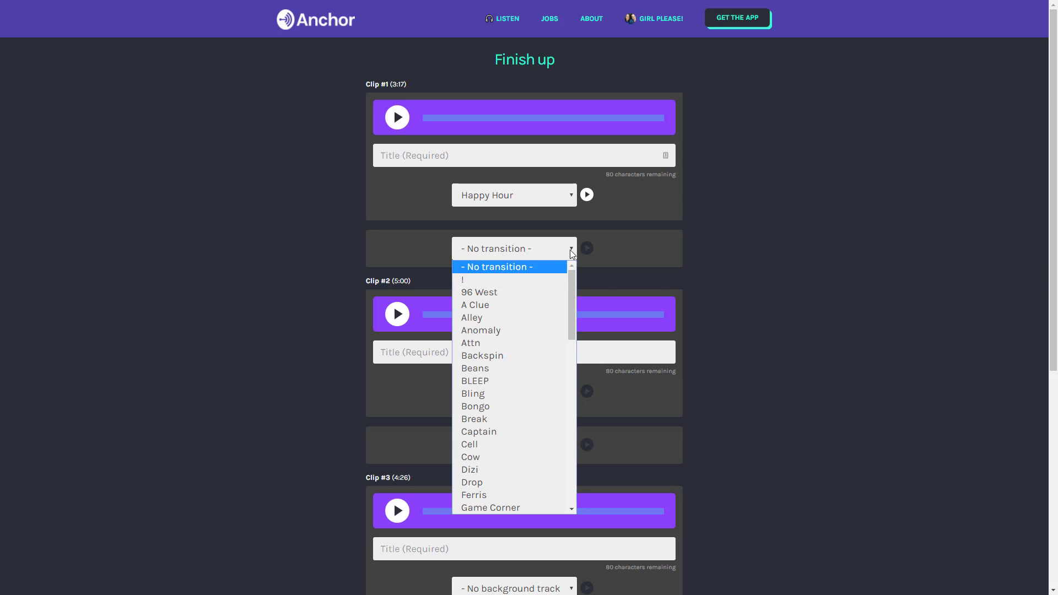
click(518, 357)
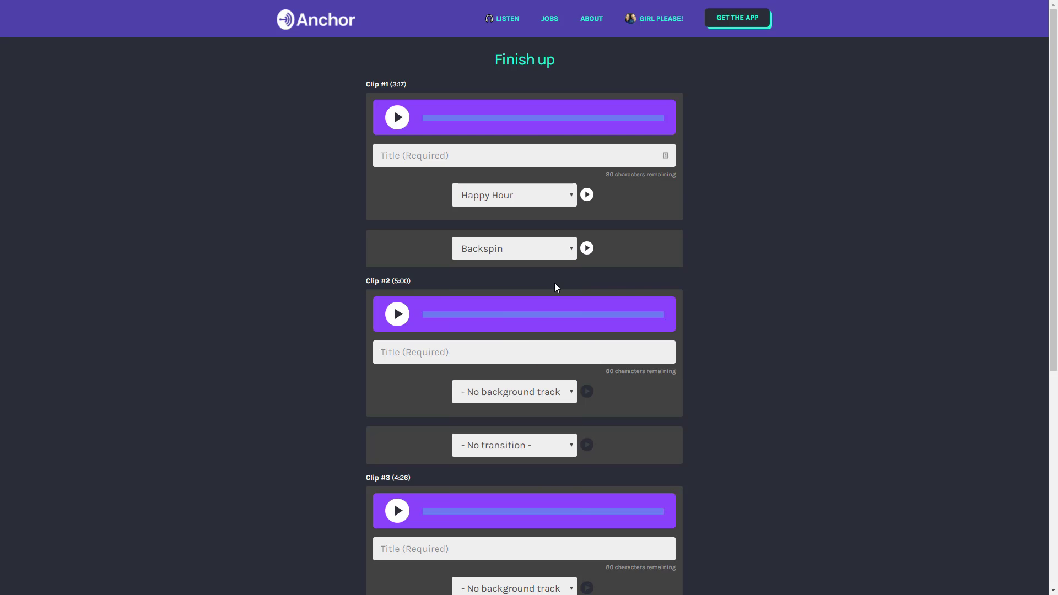
click(587, 248)
click(546, 253)
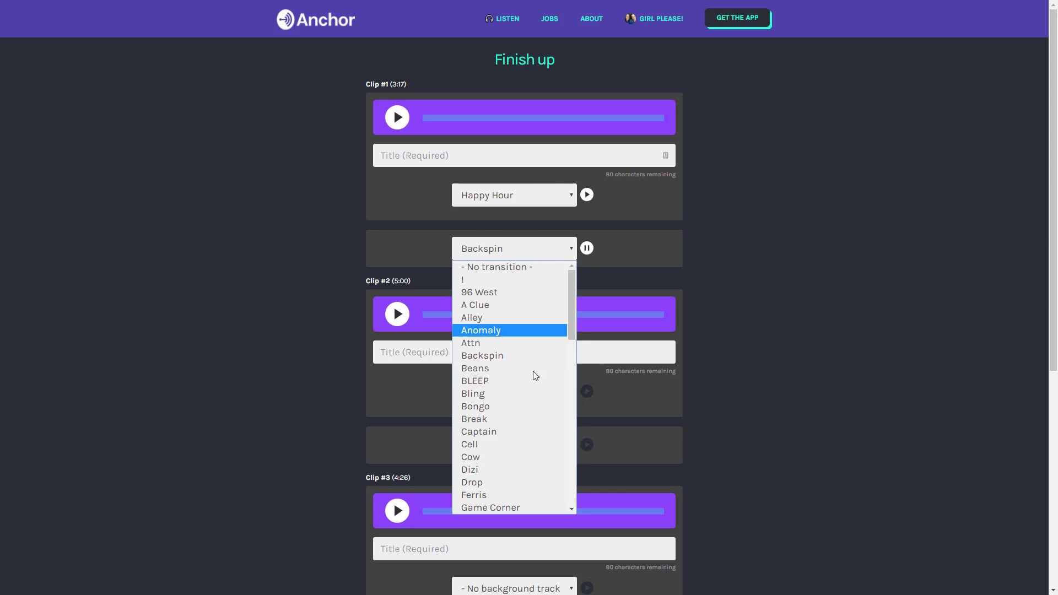
click(527, 431)
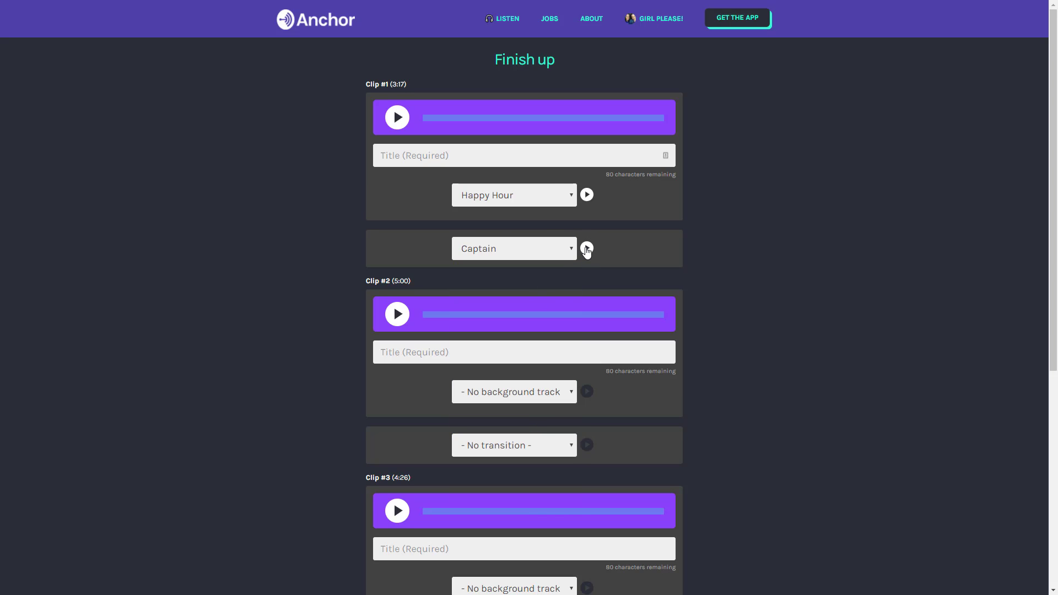
click(543, 248)
click(519, 463)
click(588, 248)
scroll(543, 351, down, 3)
scroll(544, 328, down, 1)
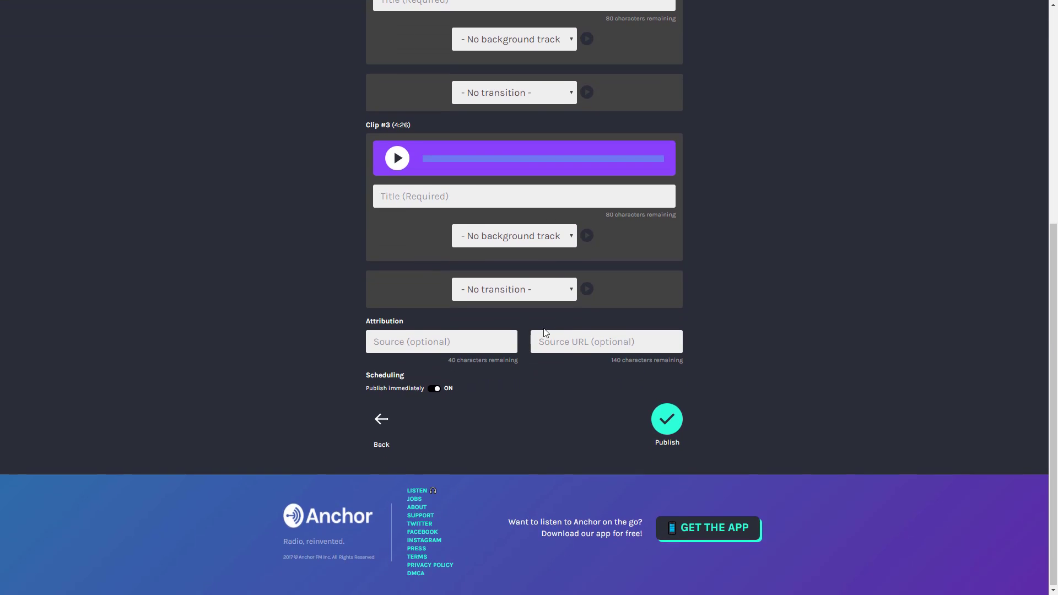
scroll(543, 328, up, 3)
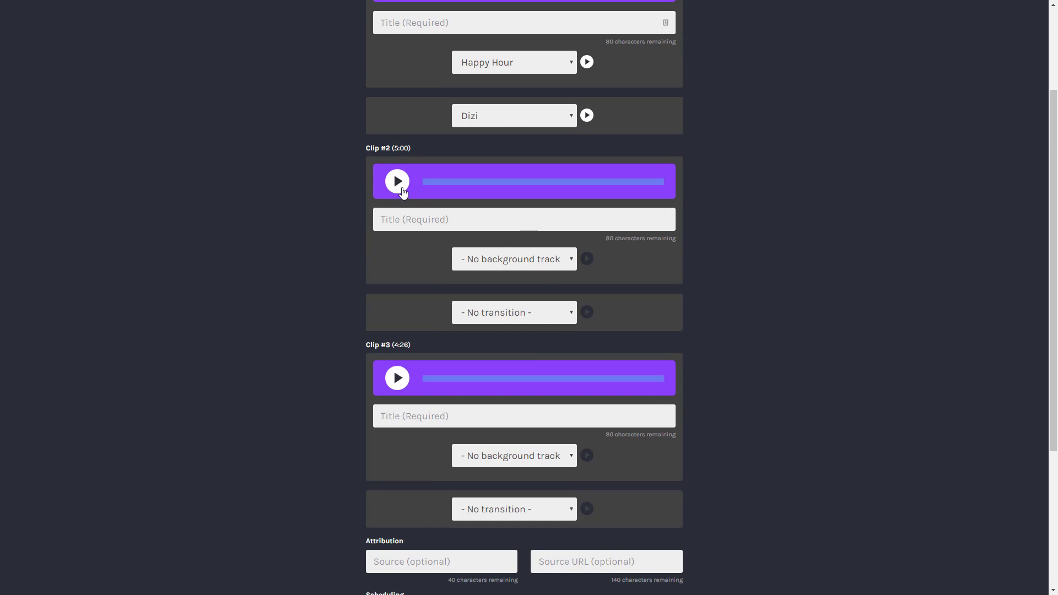
click(396, 188)
scroll(435, 344, down, 3)
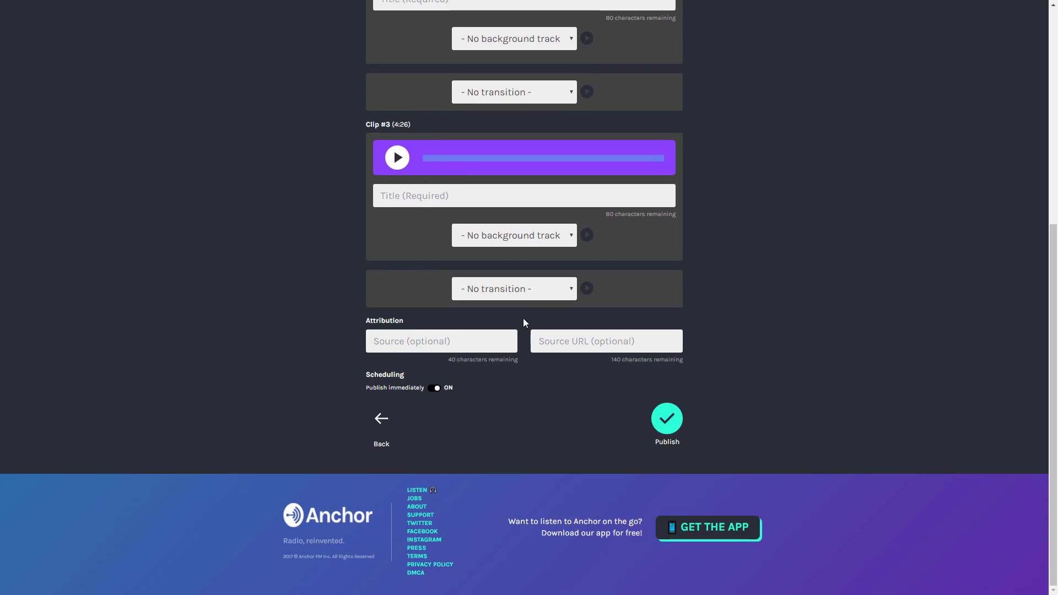
scroll(524, 317, up, 5)
scroll(554, 316, down, 5)
Back out to Anchor's Upload audio page and browse for a file in the Published folder.
click(379, 420)
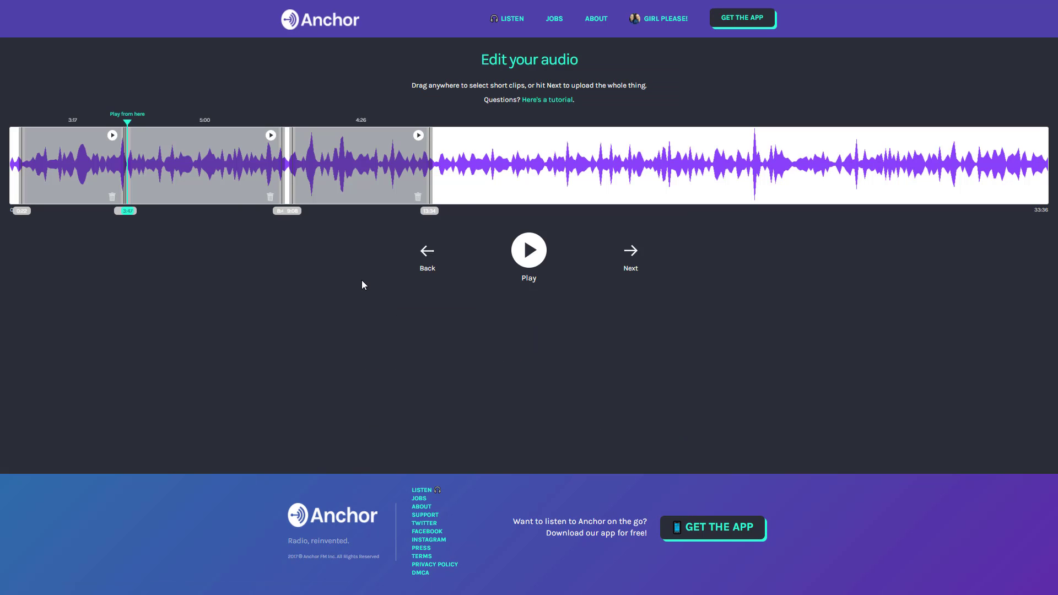
click(428, 257)
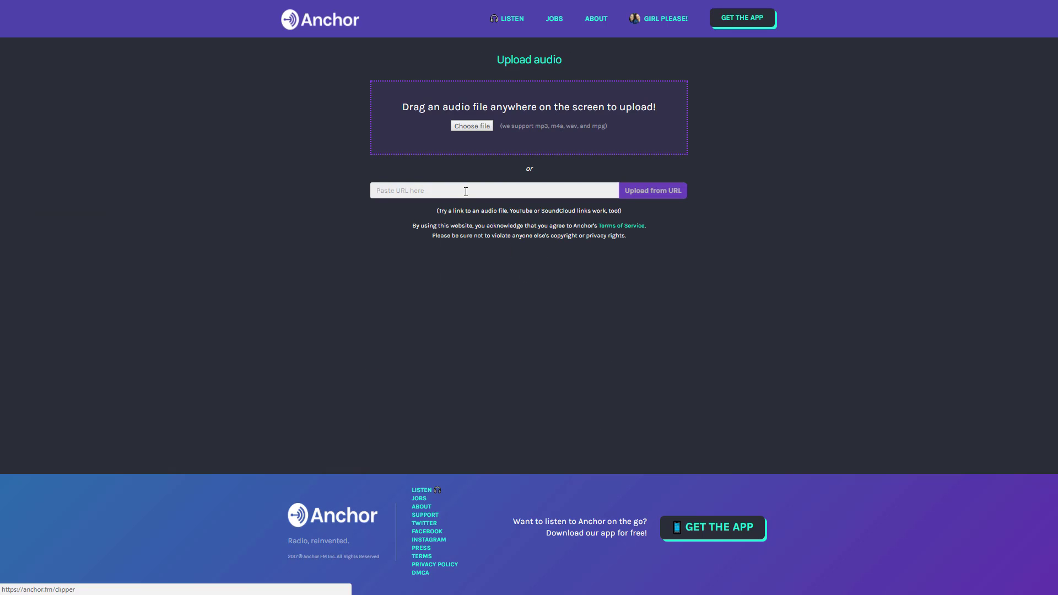
click(478, 130)
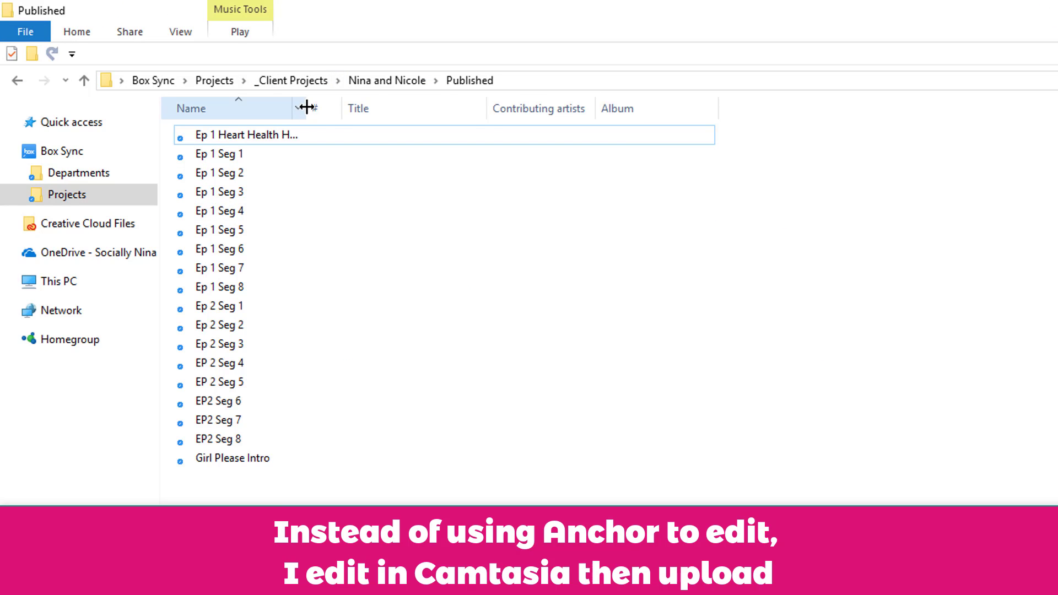
Pick Ep 3 Seg 1 in File Explorer and drag it onto the Anchor upload page.
drag(306, 107, 492, 108)
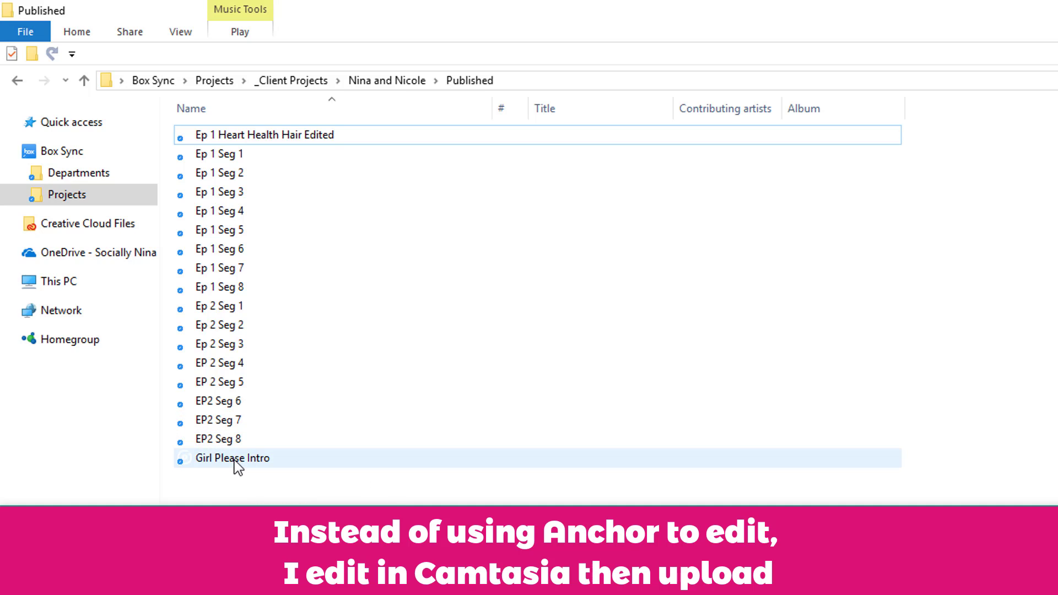
mouse_move(236, 460)
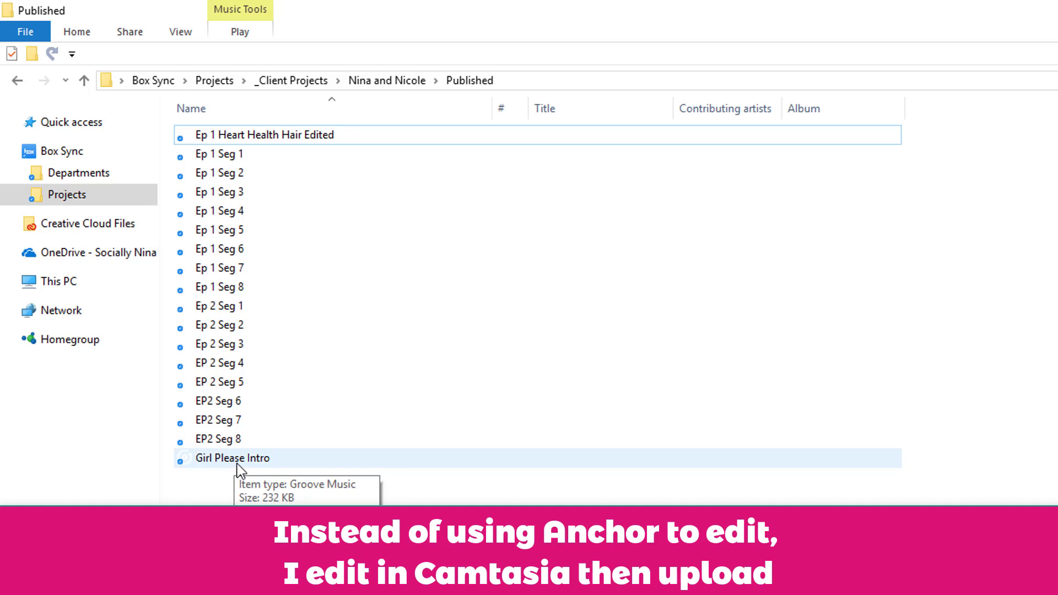
click(253, 308)
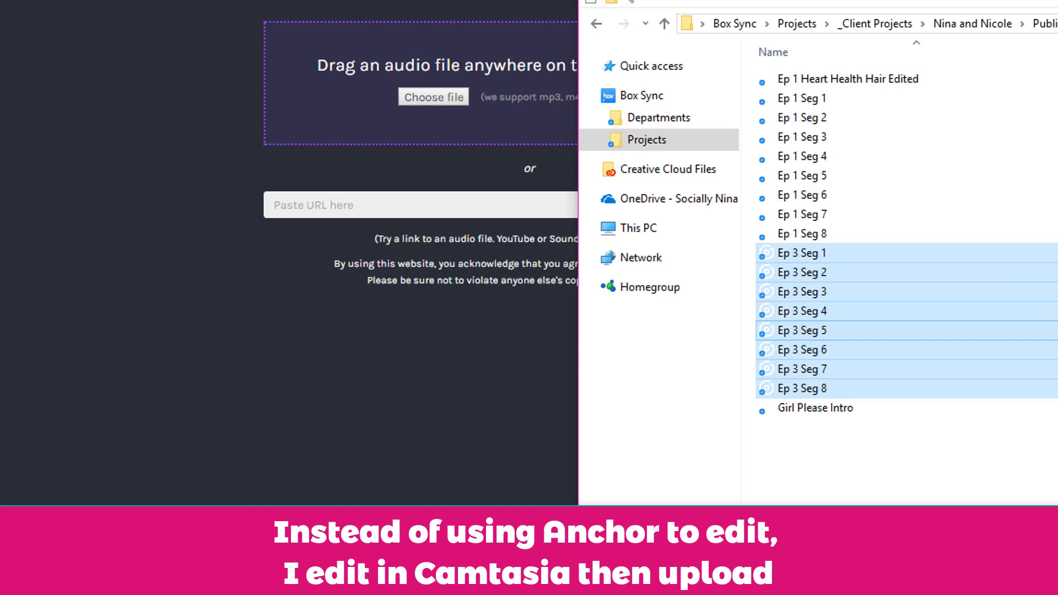
click(990, 258)
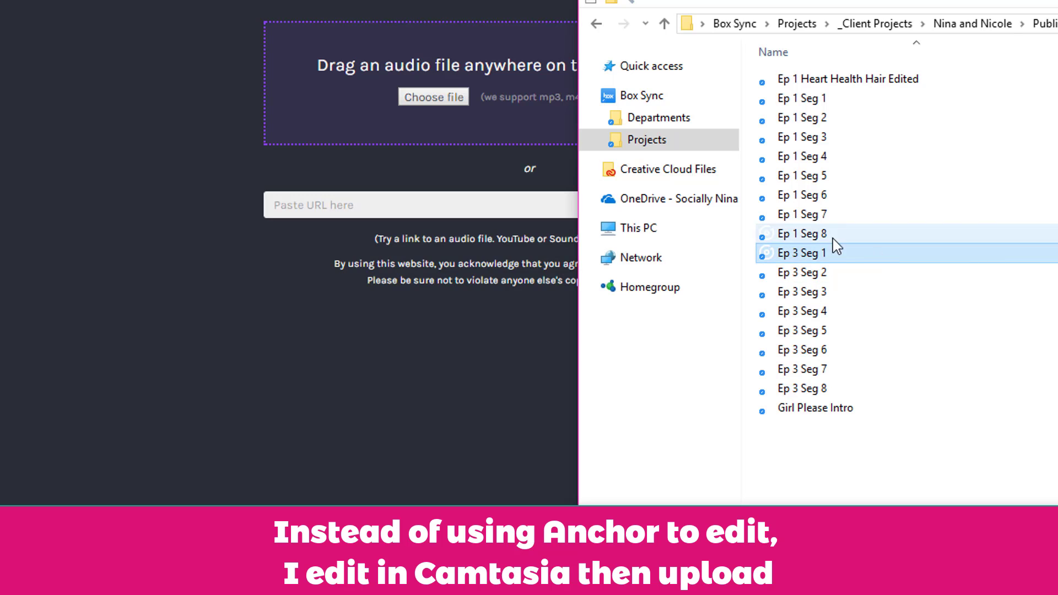
mouse_move(802, 253)
drag(848, 260, 472, 119)
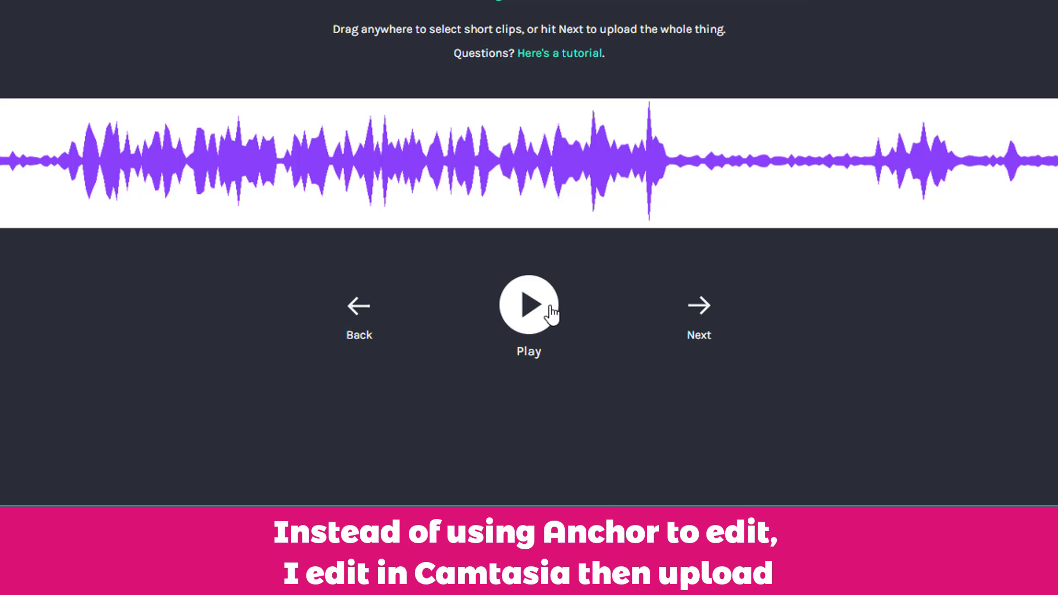
Preview the uploaded Ep 3 Seg 1 audio and continue with the whole 4:18 file to Finish up.
click(550, 313)
click(551, 313)
click(699, 323)
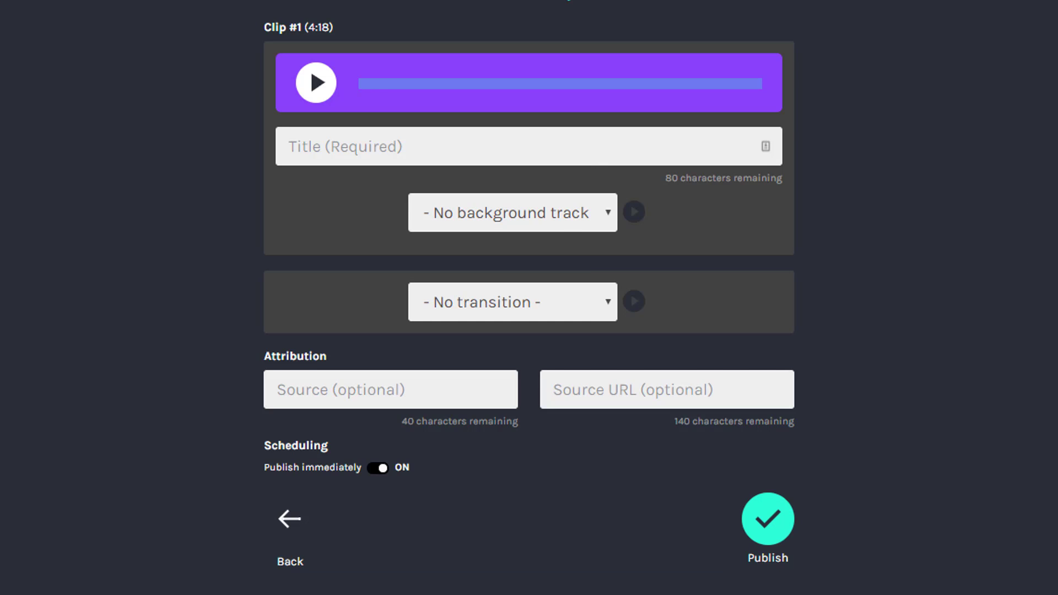
Title the clip 'GP! E3 Jamele Hill & Black Women in the Workplace'.
click(531, 135)
text(/gp)
key(BackSpace)
key(BackSpace)
key(BackSpace)
text(GP)
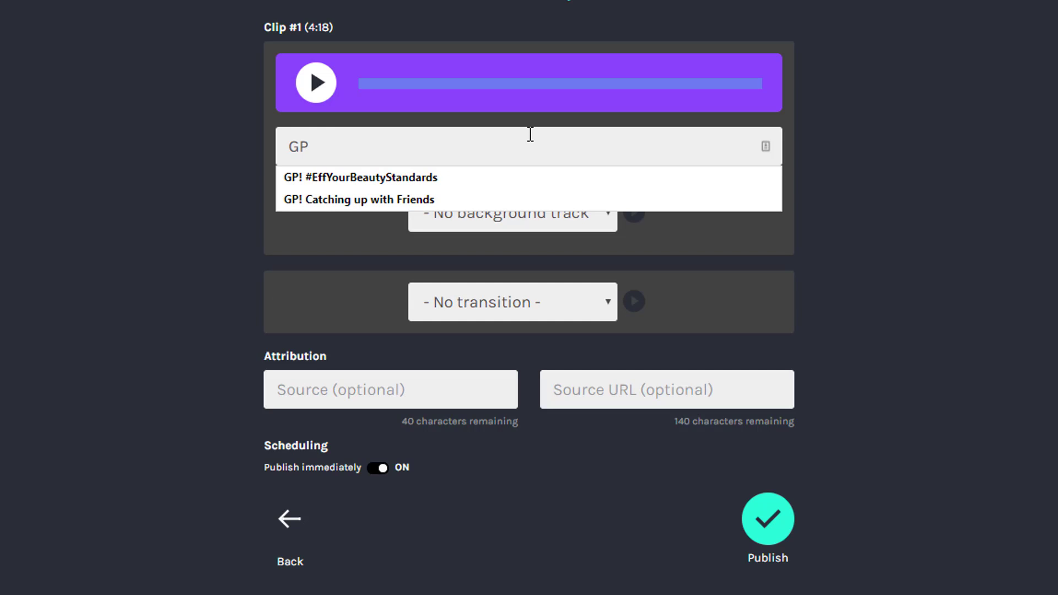
text(! )
text(E)
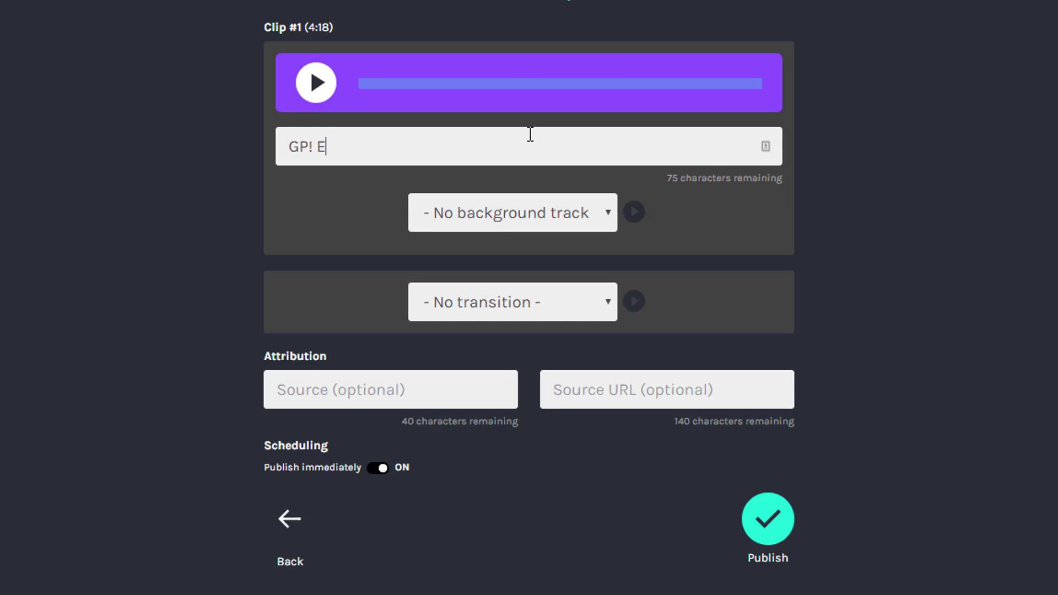
text(3)
text( Jamele Hill )
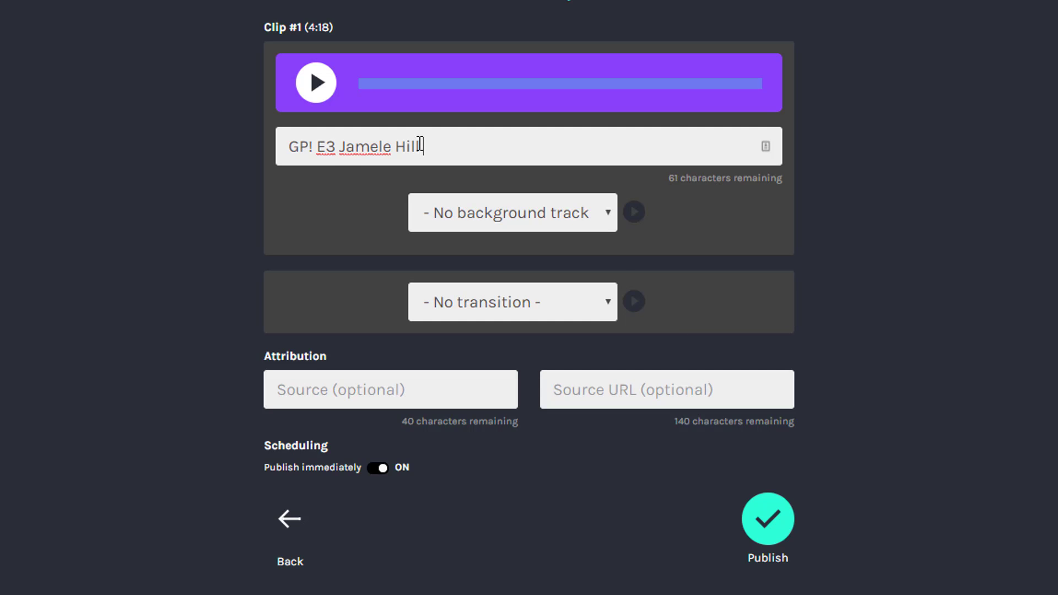
text(& Black Women in the Workplace)
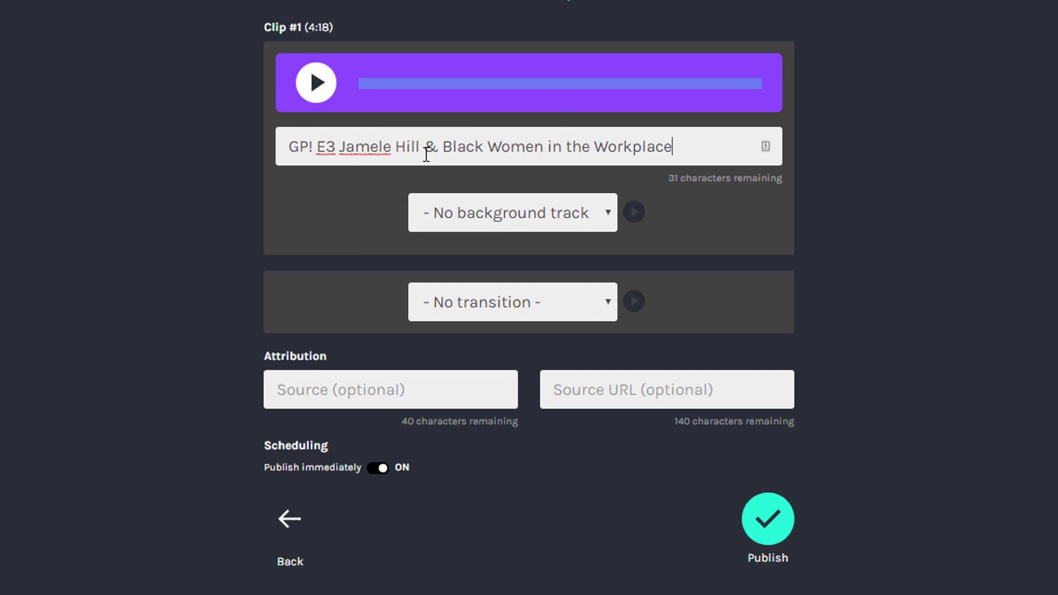
Choose the Bling transition and publish the 4:18 clip to the station.
click(484, 306)
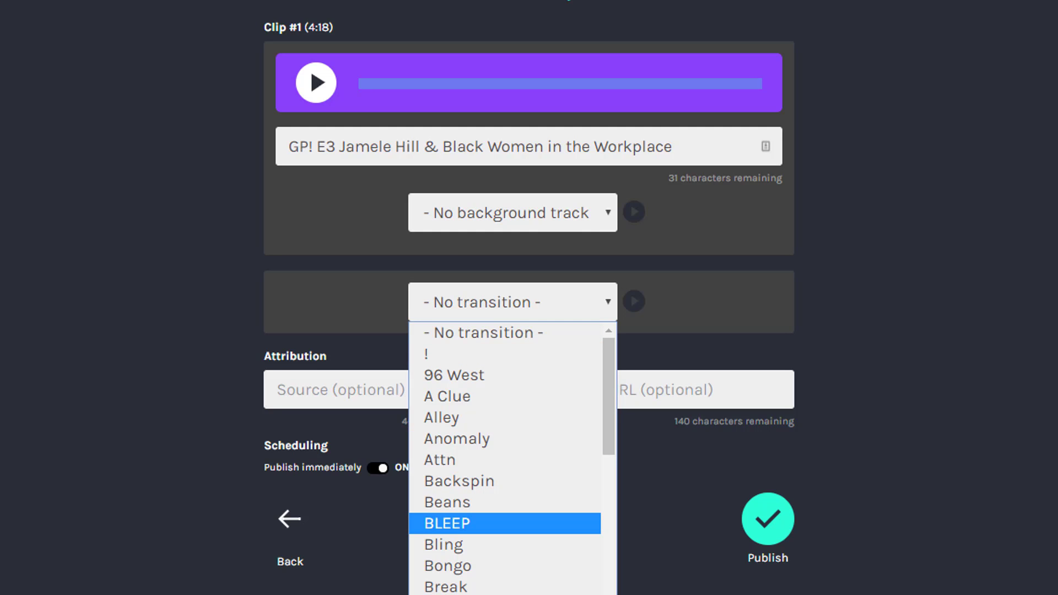
click(447, 544)
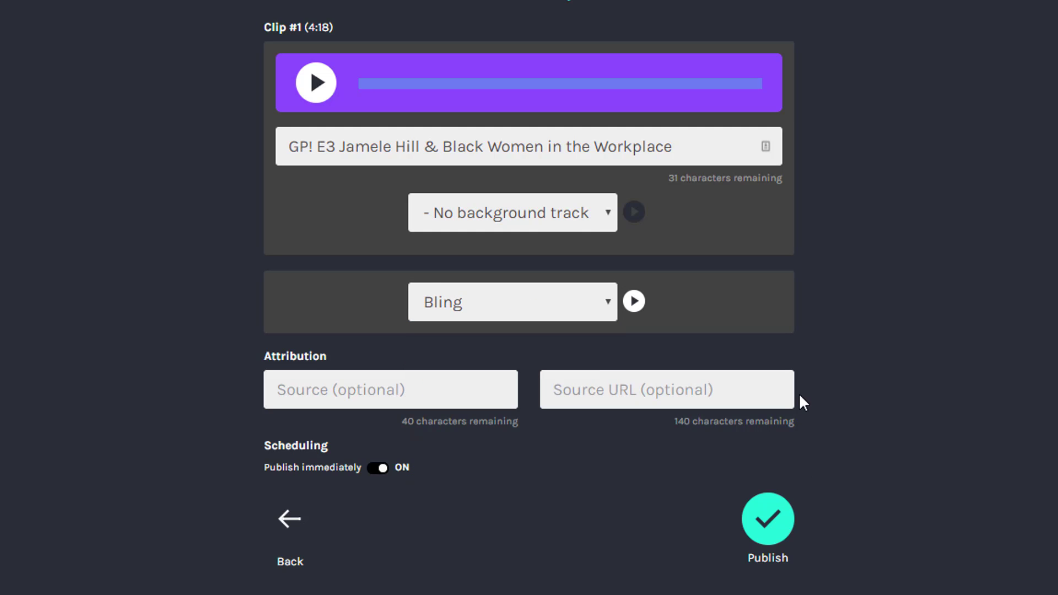
click(631, 303)
click(771, 528)
click(764, 519)
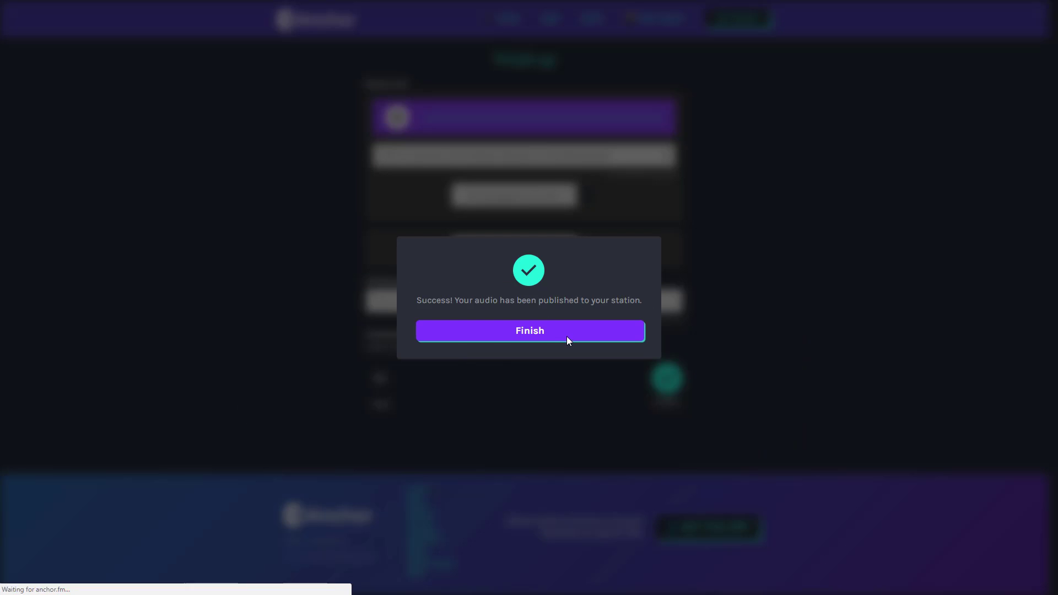
Dismiss the success dialog and open the GIRL PLEASE! station page, pausing the playing clip.
click(567, 339)
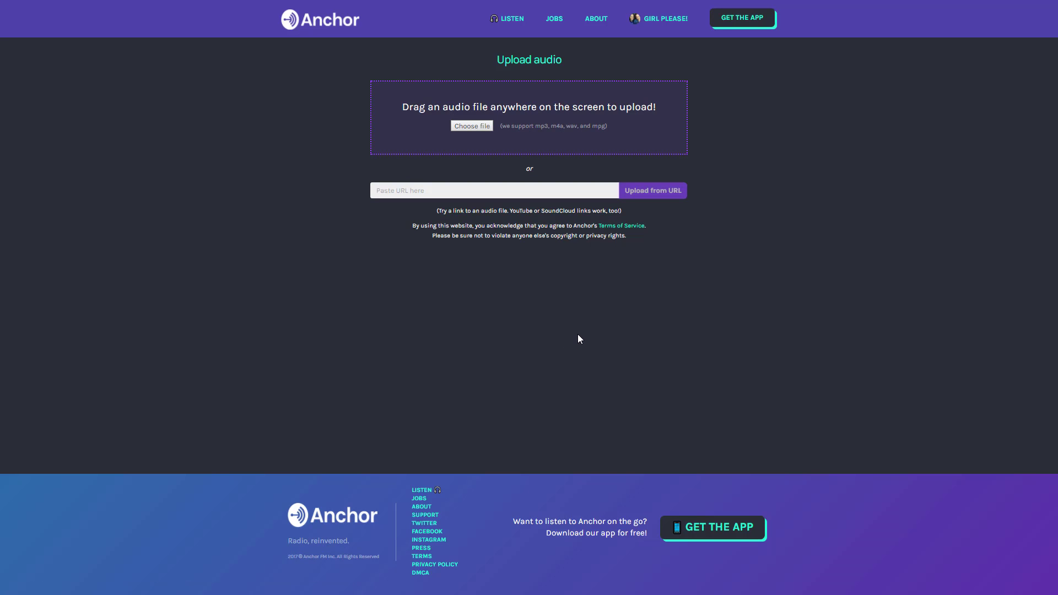
click(662, 24)
click(653, 71)
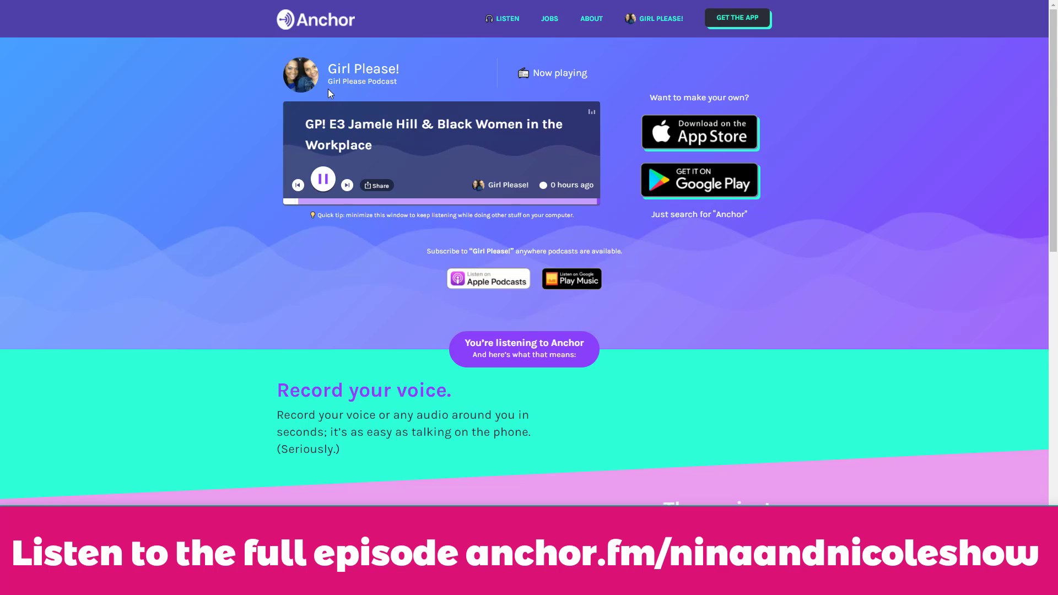
click(322, 184)
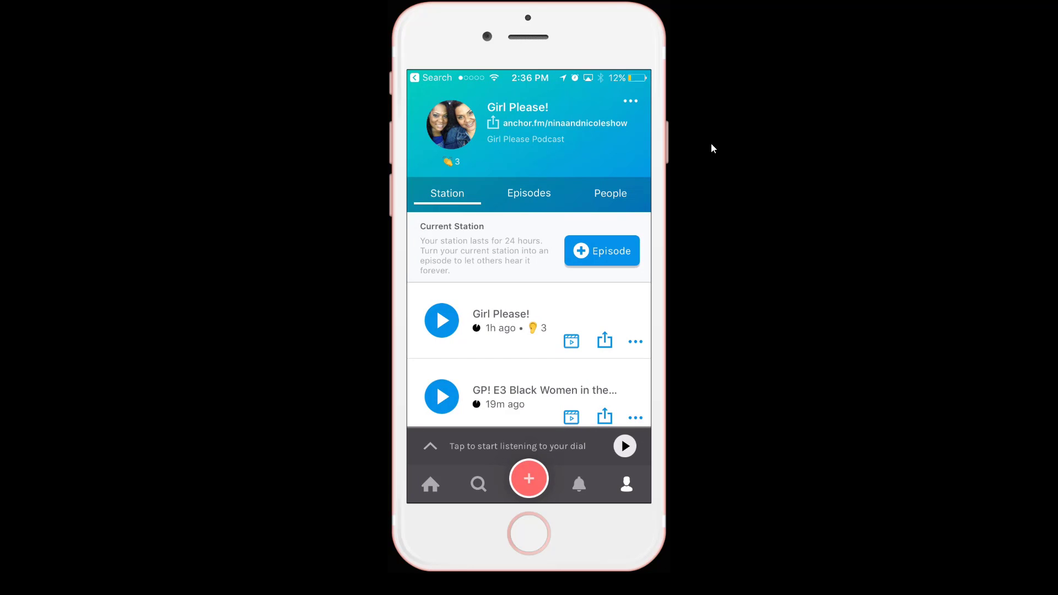
scroll(530, 314, down, 5)
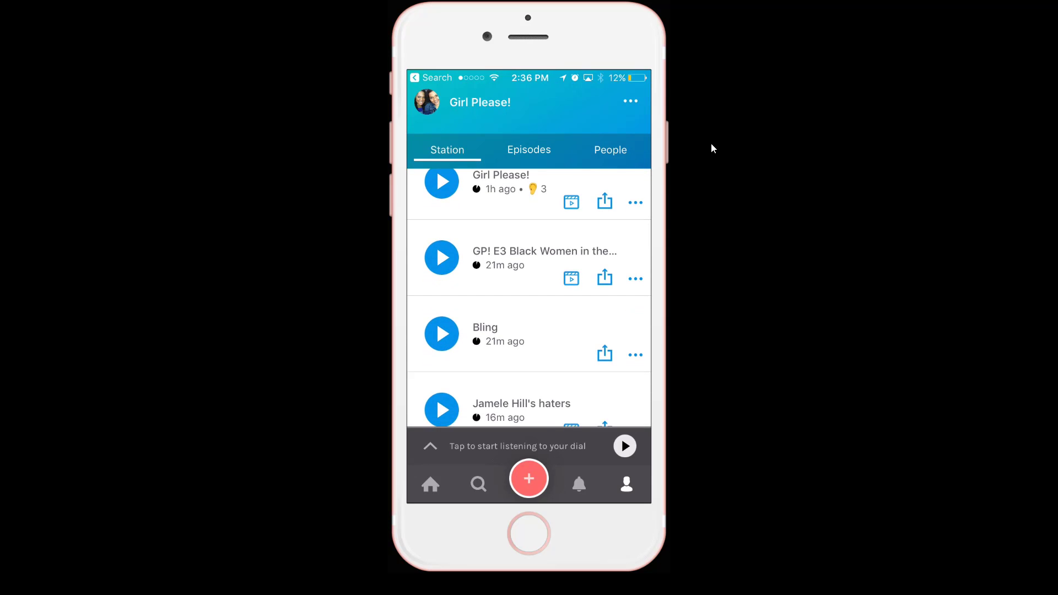
scroll(529, 298, down, 2)
scroll(529, 298, down, 3)
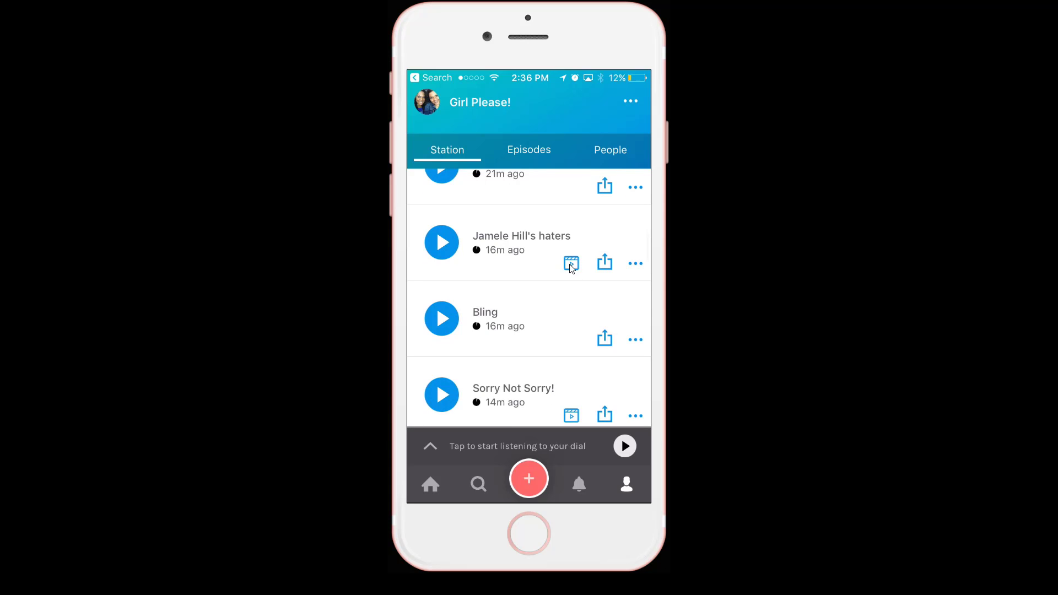
scroll(570, 268, down, 1)
scroll(570, 267, down, 3)
scroll(571, 269, down, 5)
scroll(571, 267, down, 1)
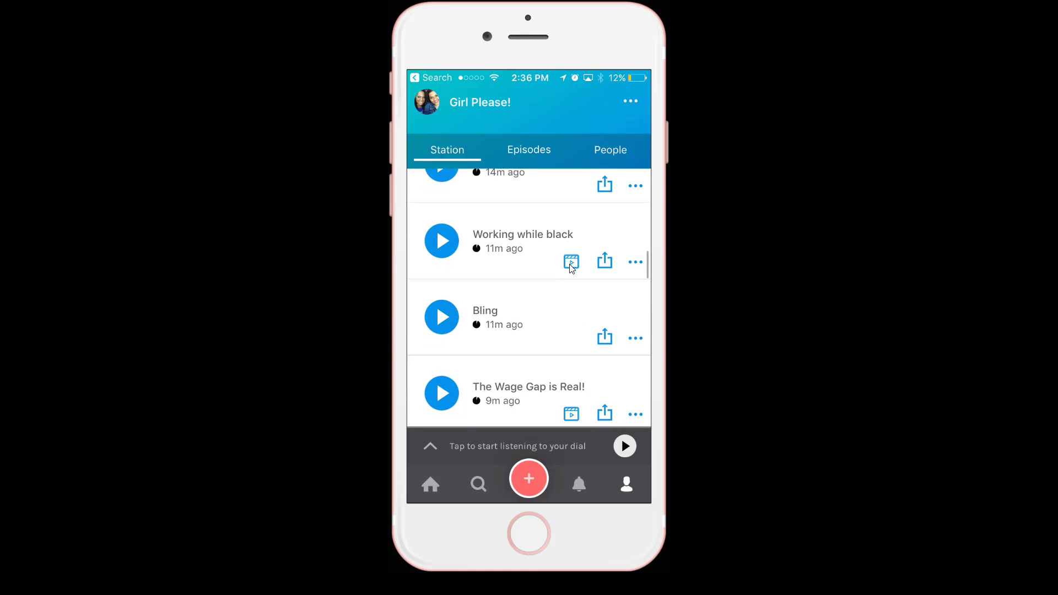
scroll(570, 269, down, 3)
scroll(571, 269, down, 2)
scroll(570, 268, down, 3)
scroll(572, 269, down, 3)
scroll(571, 269, up, 3)
scroll(571, 269, down, 2)
scroll(570, 269, down, 3)
scroll(570, 269, down, 2)
scroll(570, 269, down, 4)
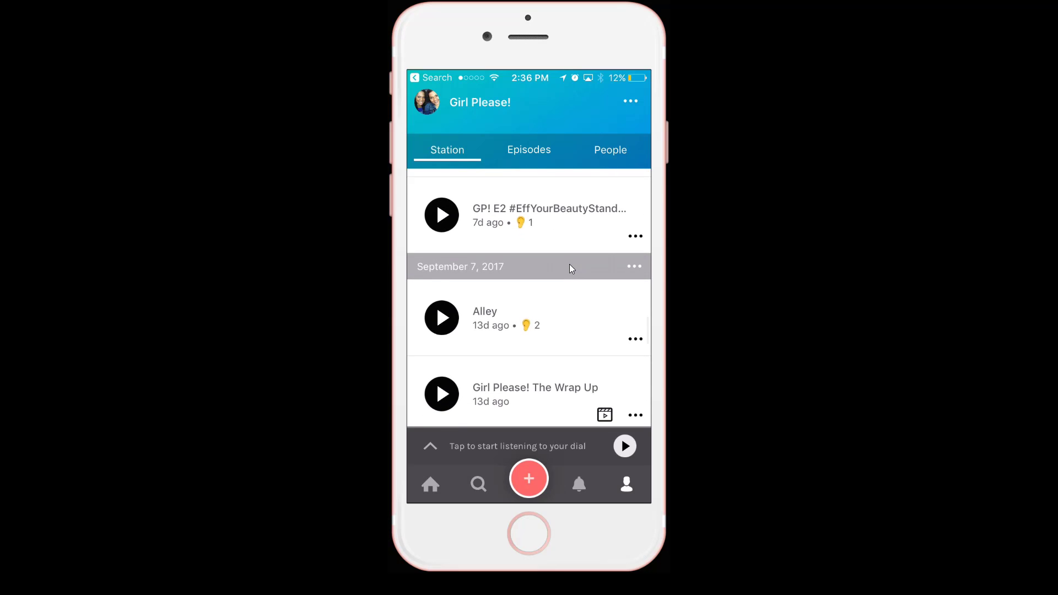
scroll(570, 269, down, 3)
scroll(570, 269, down, 3)
scroll(570, 269, down, 3)
scroll(569, 269, down, 3)
scroll(570, 269, down, 2)
scroll(570, 269, down, 2)
scroll(570, 269, up, 2)
scroll(570, 268, up, 3)
scroll(570, 269, up, 3)
scroll(570, 269, up, 3)
scroll(569, 269, up, 2)
scroll(570, 269, up, 3)
scroll(570, 269, up, 3)
scroll(570, 269, up, 3)
scroll(570, 269, up, 3)
scroll(570, 268, up, 3)
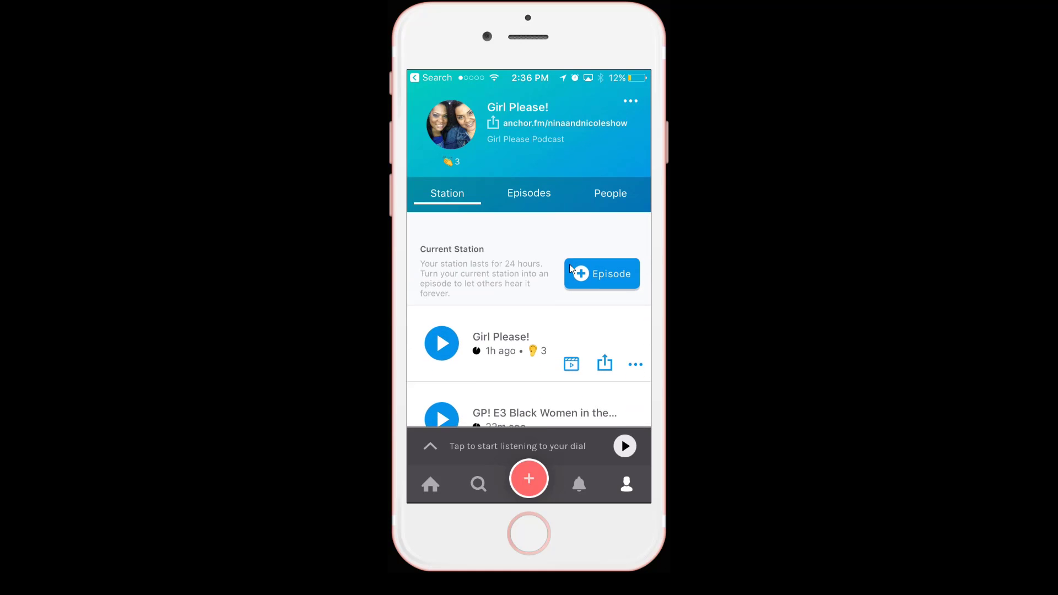
scroll(570, 268, right, 3)
scroll(570, 266, down, 2)
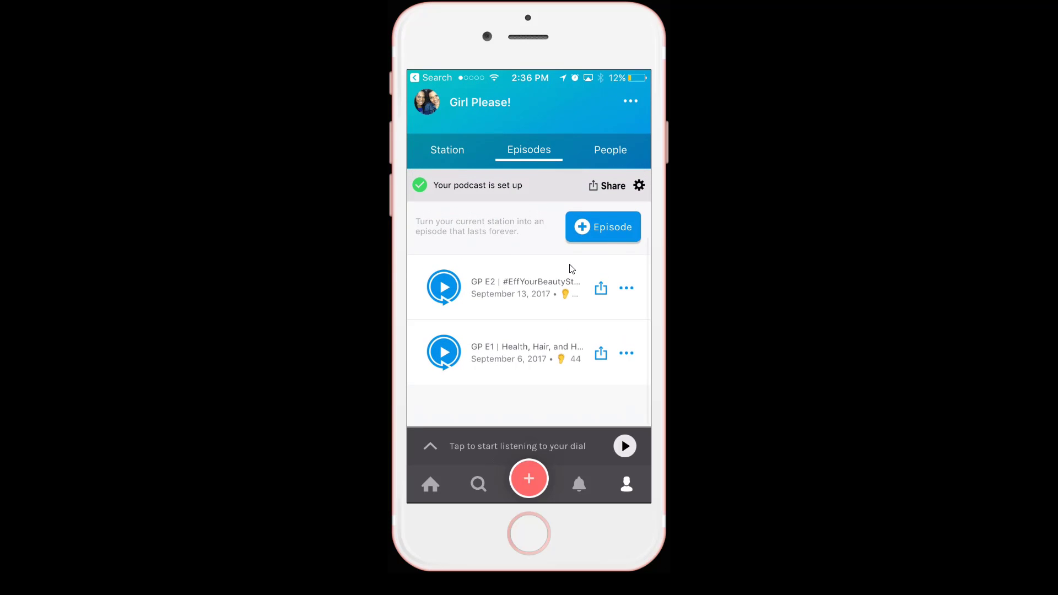
scroll(570, 268, left, 3)
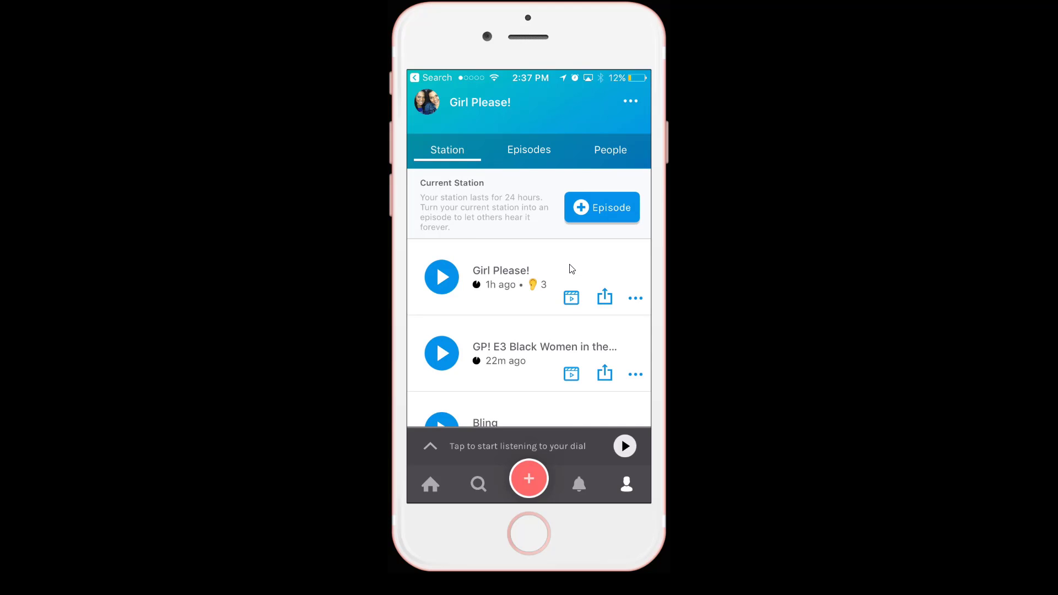
Start a new episode from the station segments and begin typing its name, fixing GP and #Women typos.
click(601, 214)
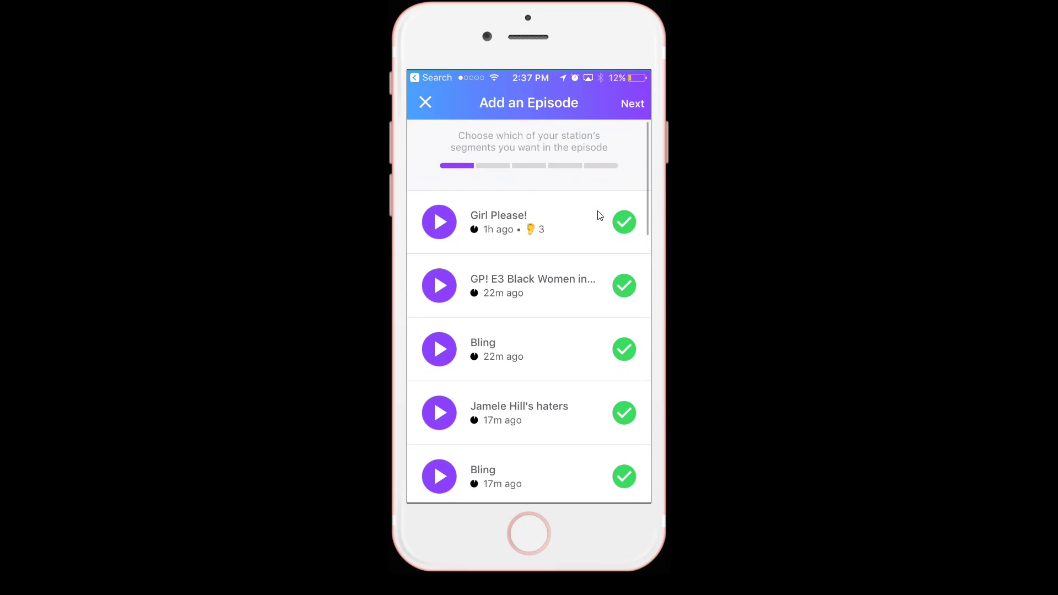
scroll(599, 216, down, 15)
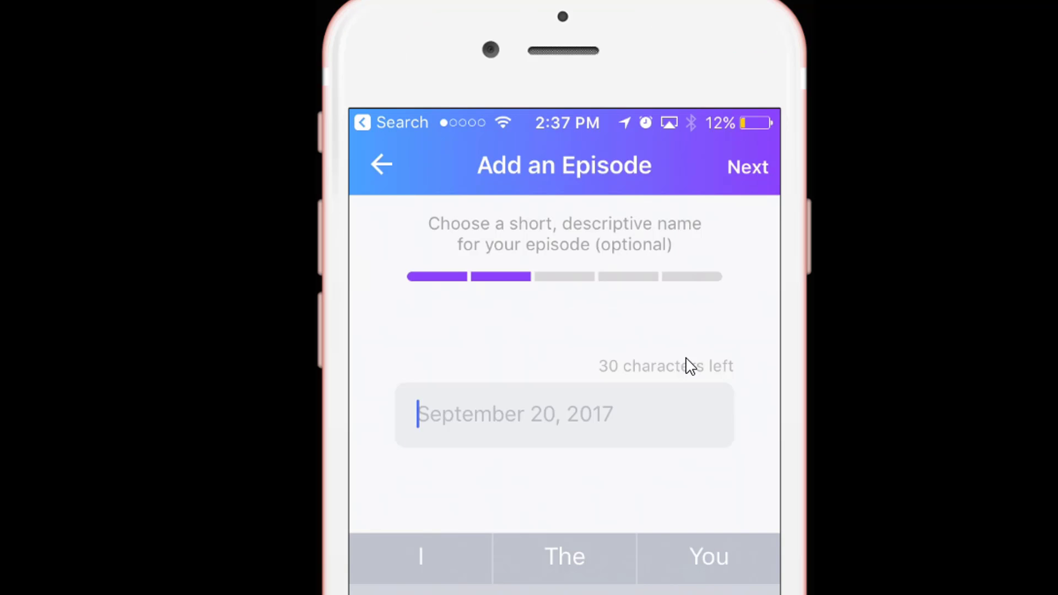
text(Gp)
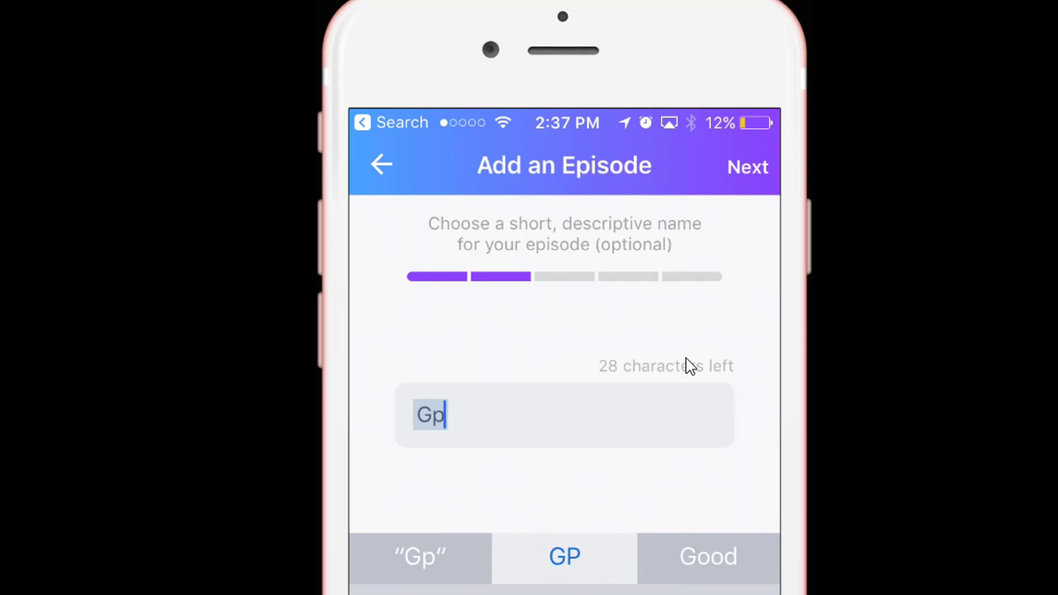
key(BackSpace)
text(P)
key(BackSpace)
key(BackSpace)
text(! )
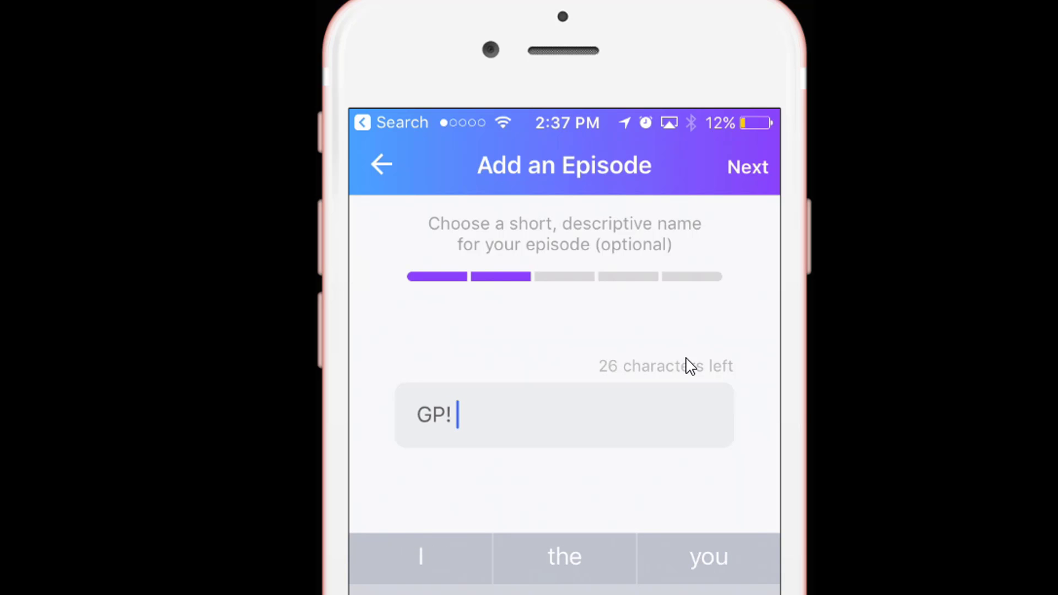
text(E)
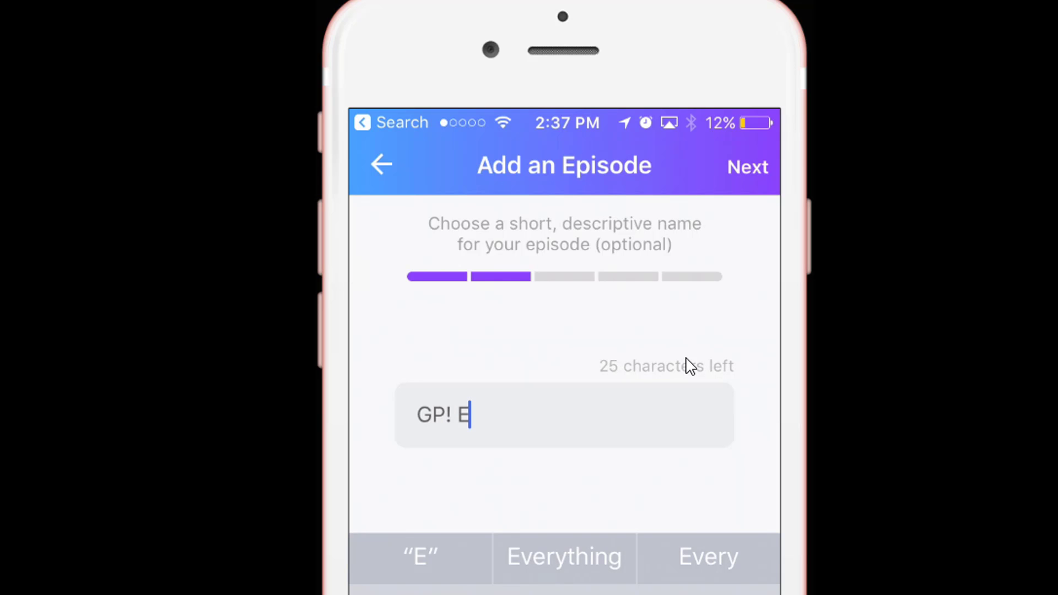
text(3)
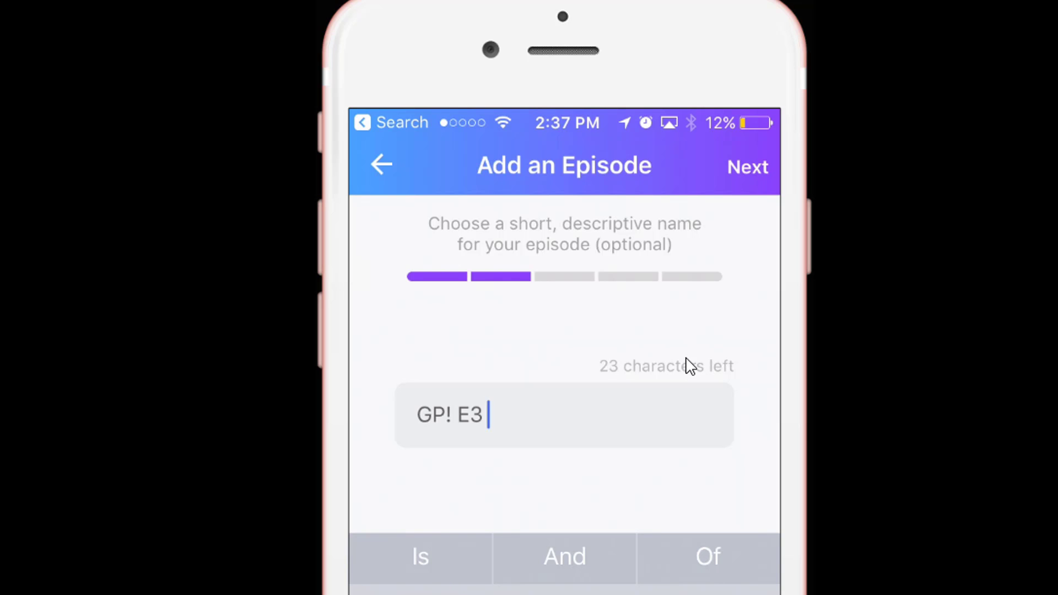
text( Jamele Hill )
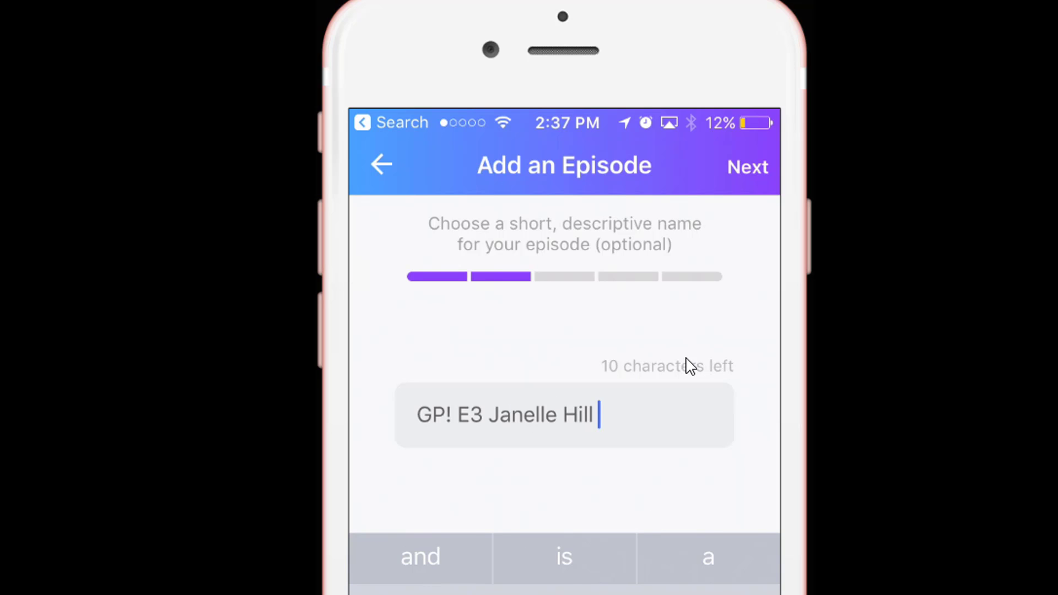
text(#Woem)
key(BackSpace)
key(BackSpace)
text(menAtWo)
key(BackSpace)
key(BackSpace)
key(BackSpace)
key(BackSpace)
key(BackSpace)
key(BackSpace)
key(BackSpace)
key(BackSpace)
key(BackSpace)
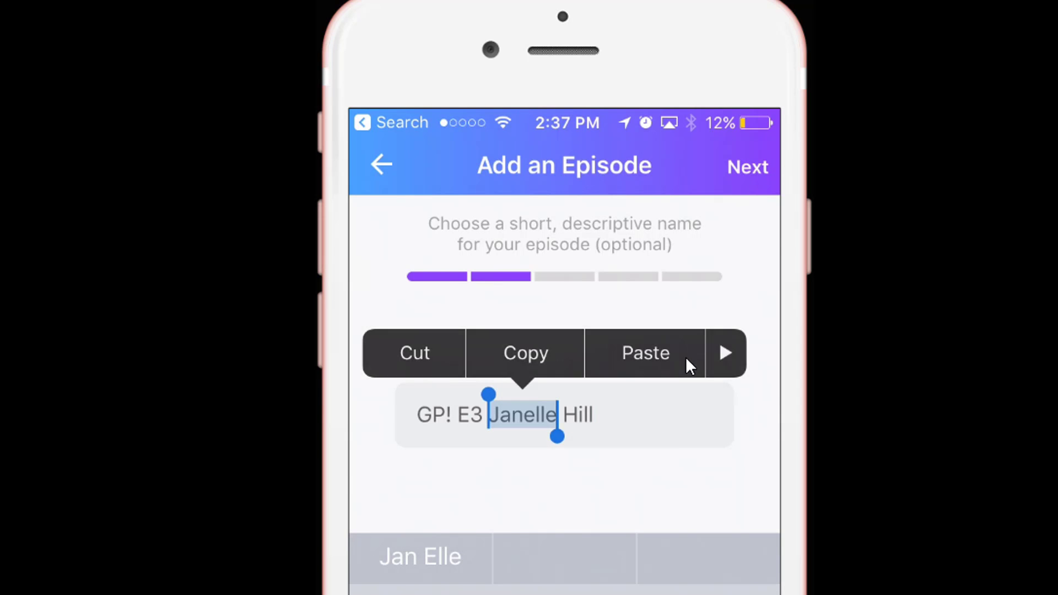
Correct Janelle to Jemele so the episode is named GP! E3 Jemele Hill, and continue to the description.
key(BackSpace)
text(j)
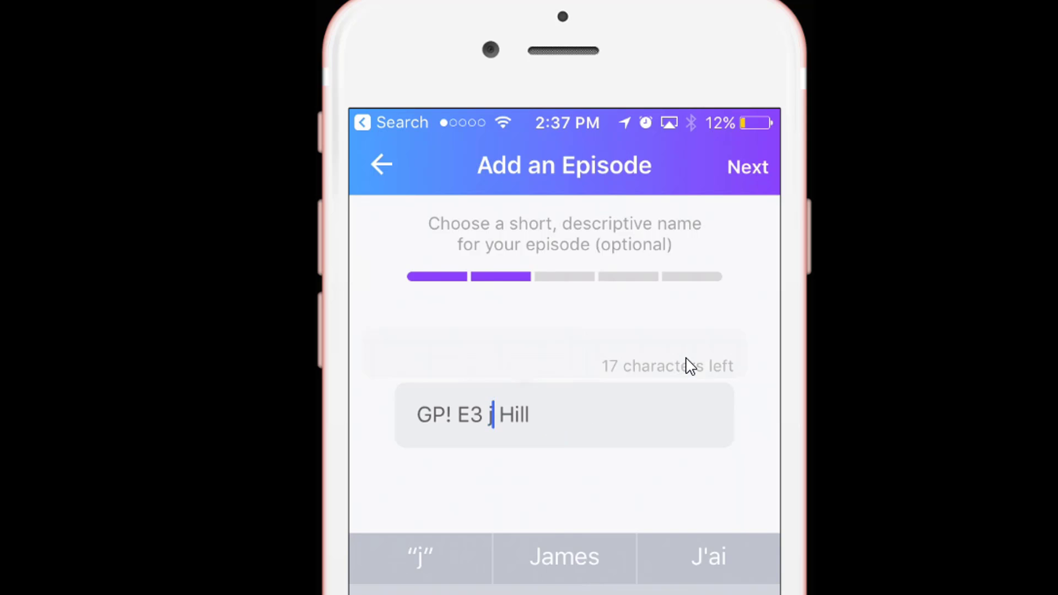
key(BackSpace)
text(Jemele)
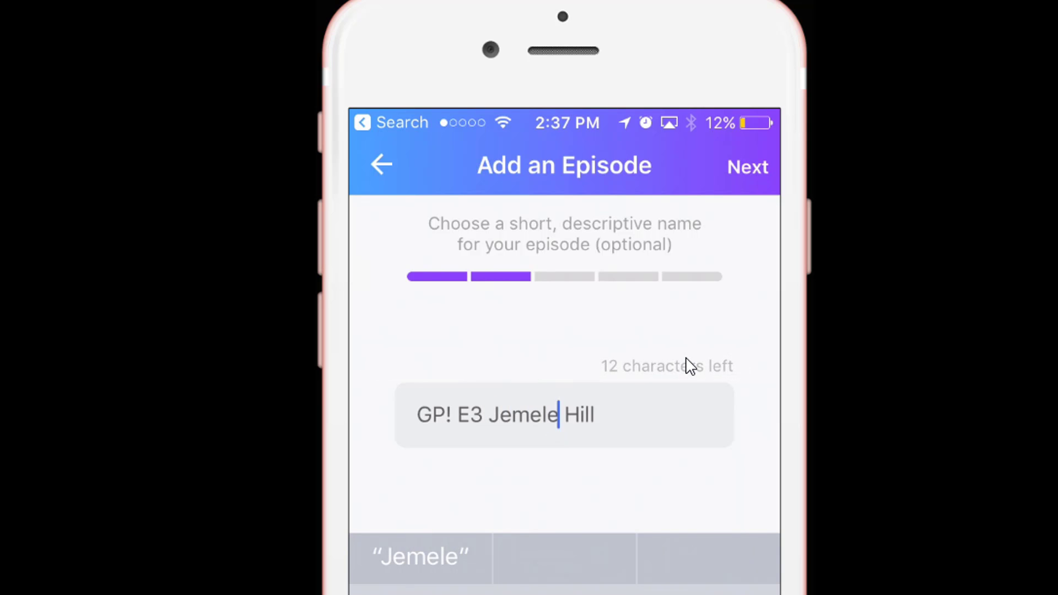
key(Return)
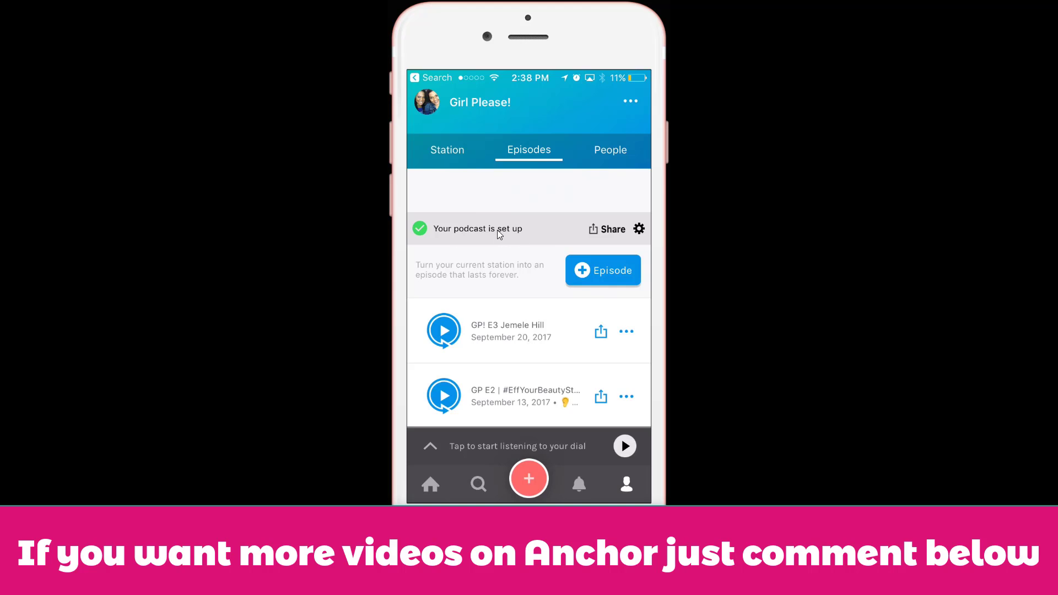
scroll(496, 230, down, 2)
scroll(498, 230, up, 5)
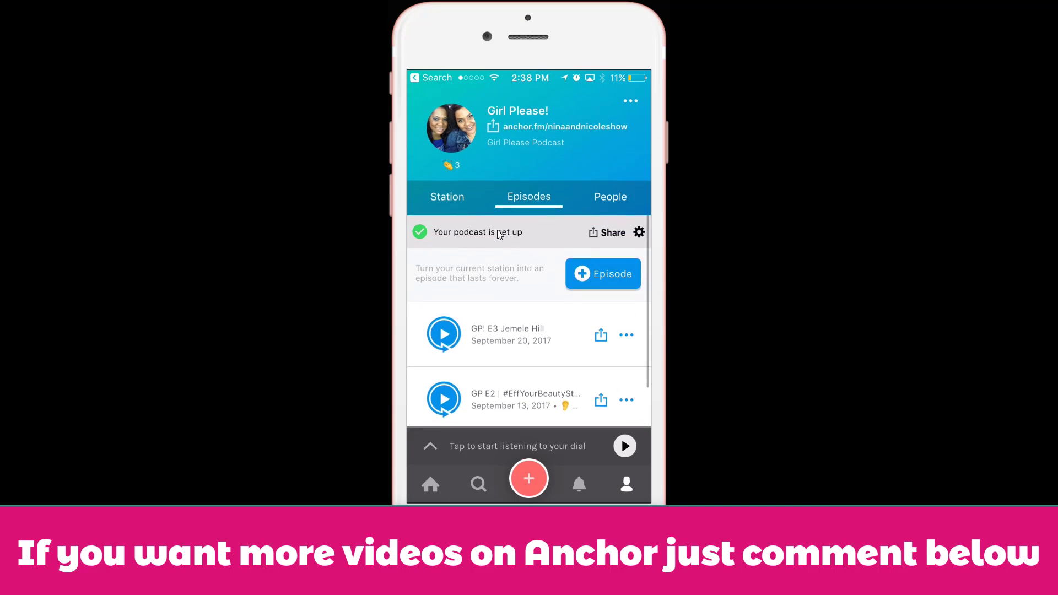